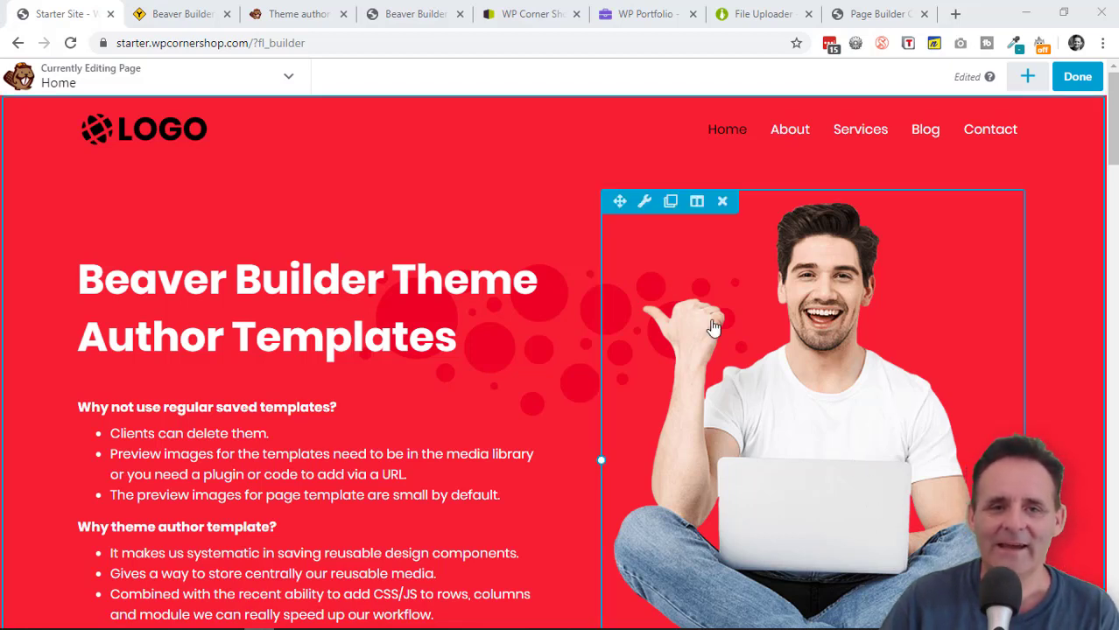
- Look over the opening of the Beaver Builder documentation article on theme author templates
click(277, 16)
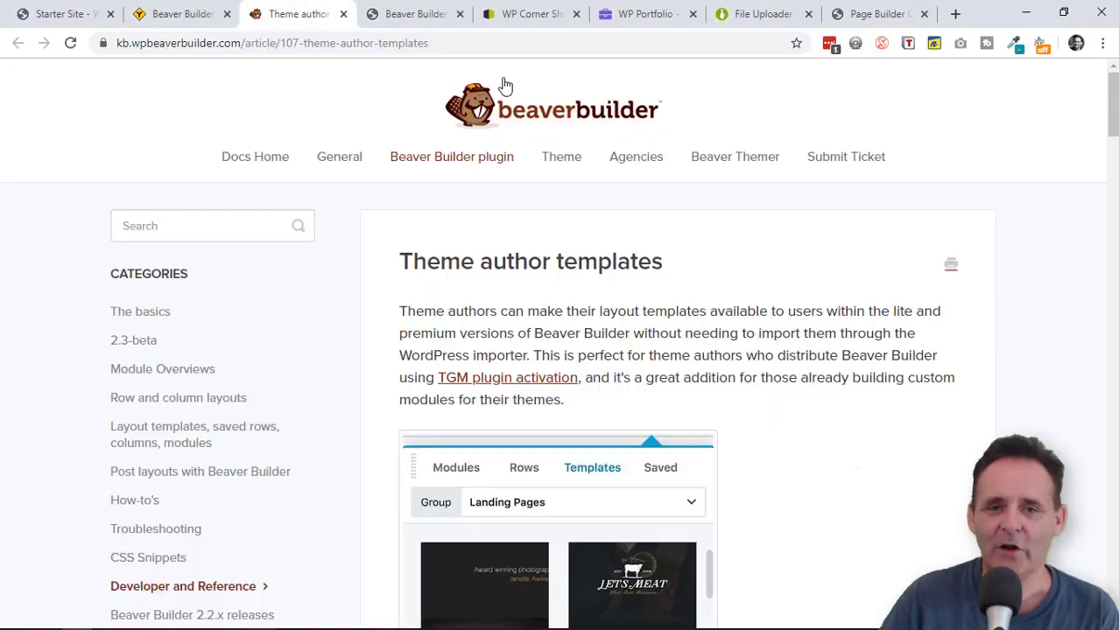
drag(1109, 123, 1057, 116)
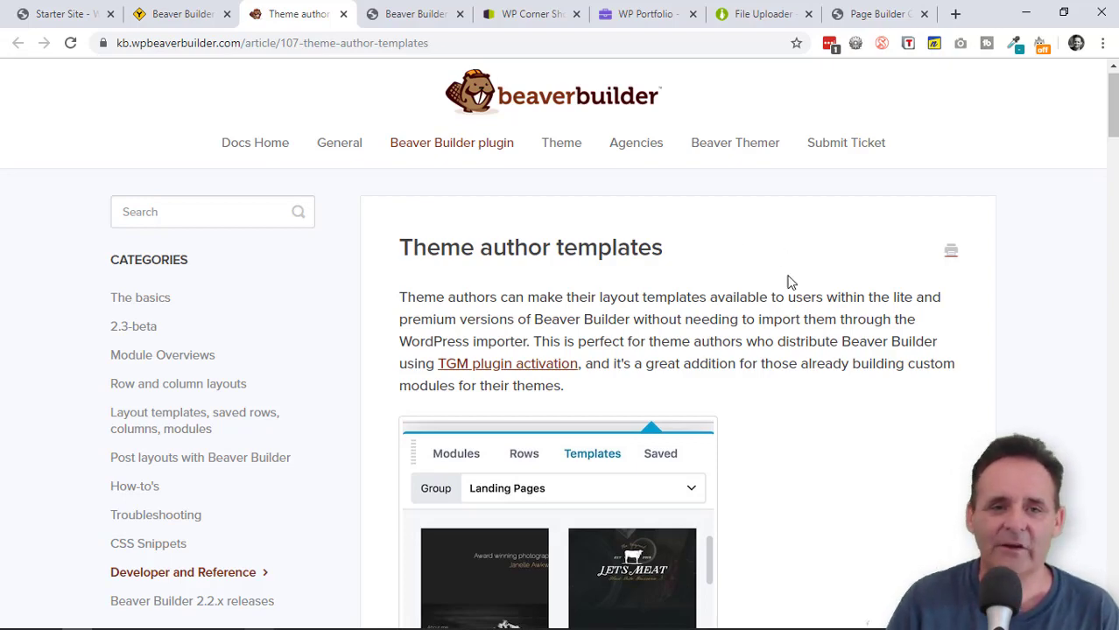
- Return to the starter site's Home page editor and display the Corner Shop Rows group of prebuilt rows
click(70, 15)
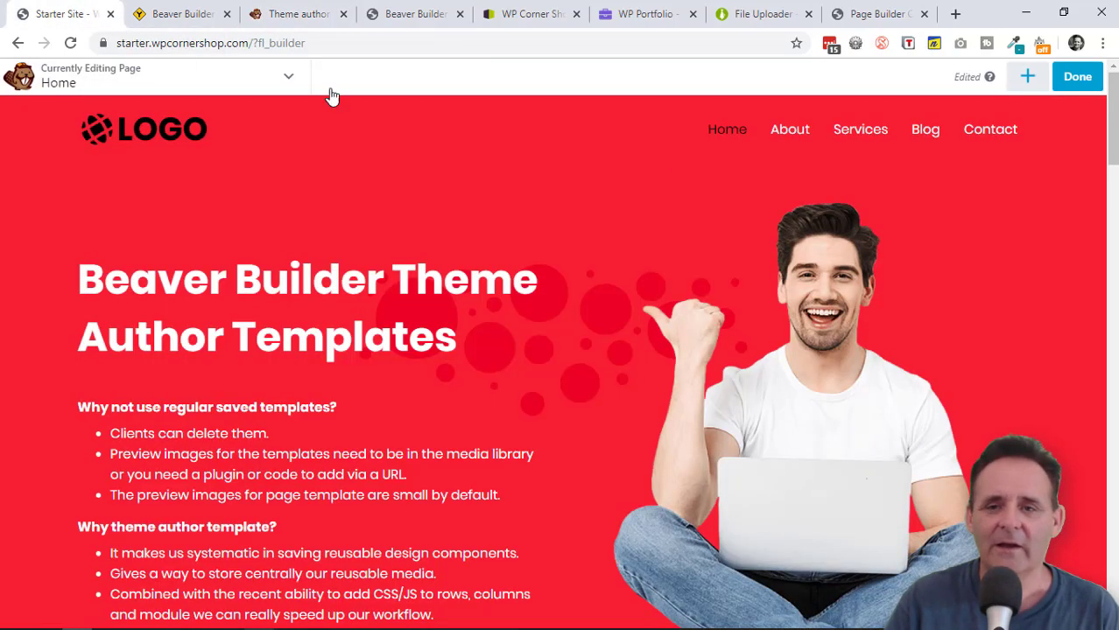
click(1029, 80)
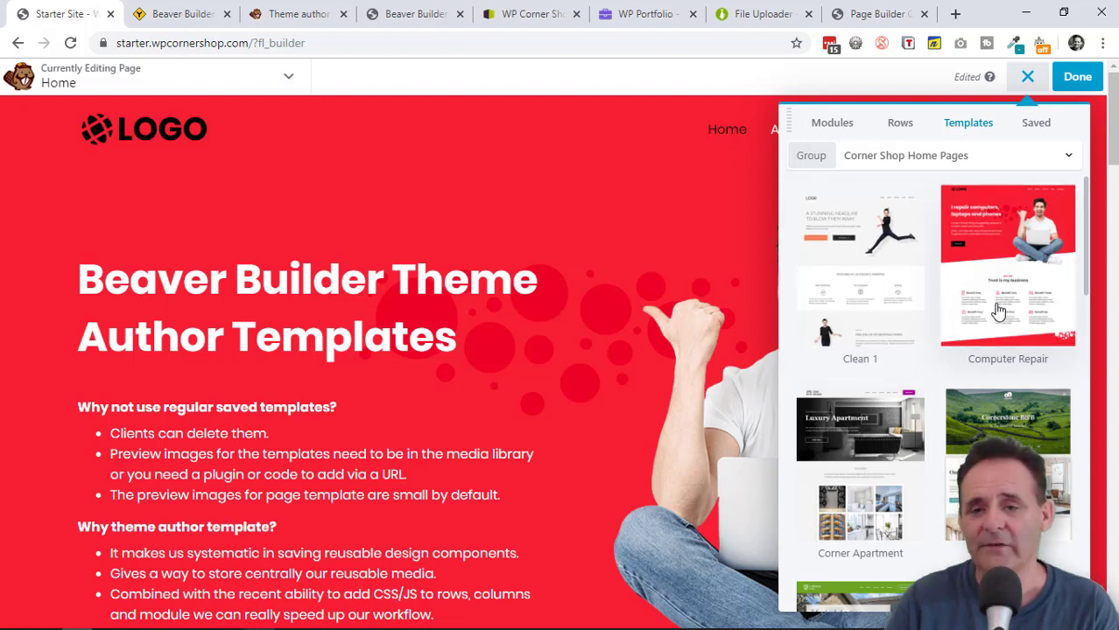
click(891, 127)
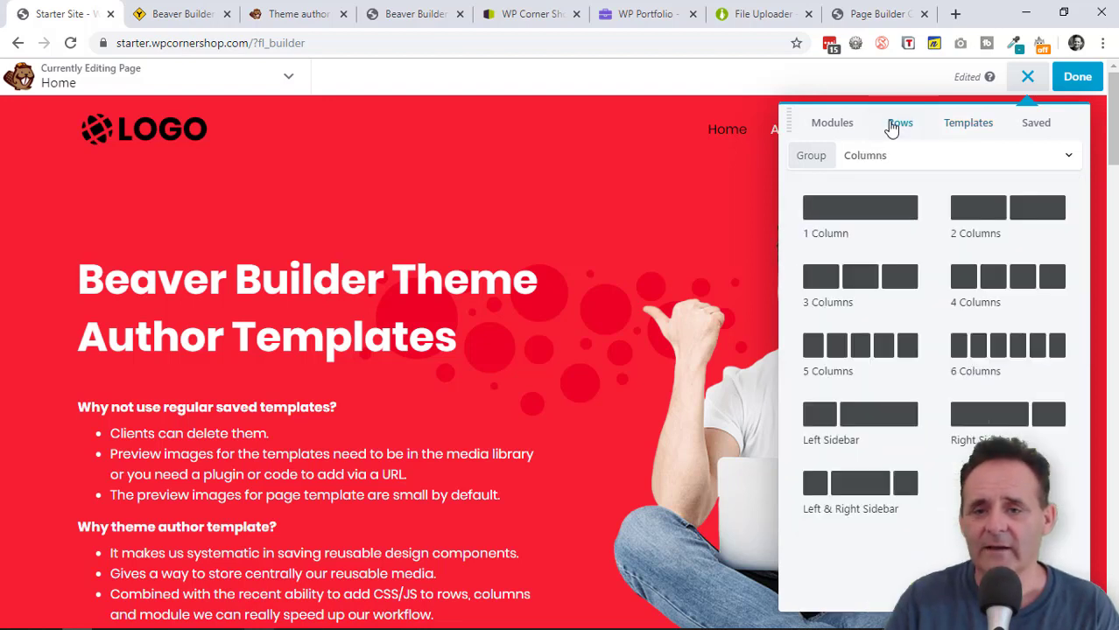
click(919, 167)
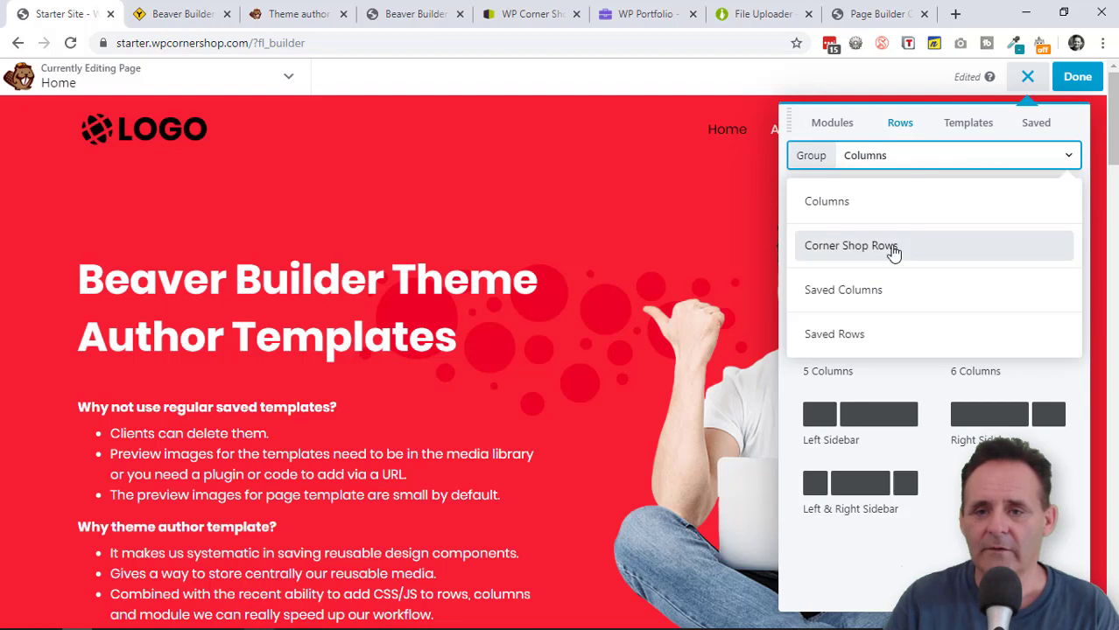
click(889, 249)
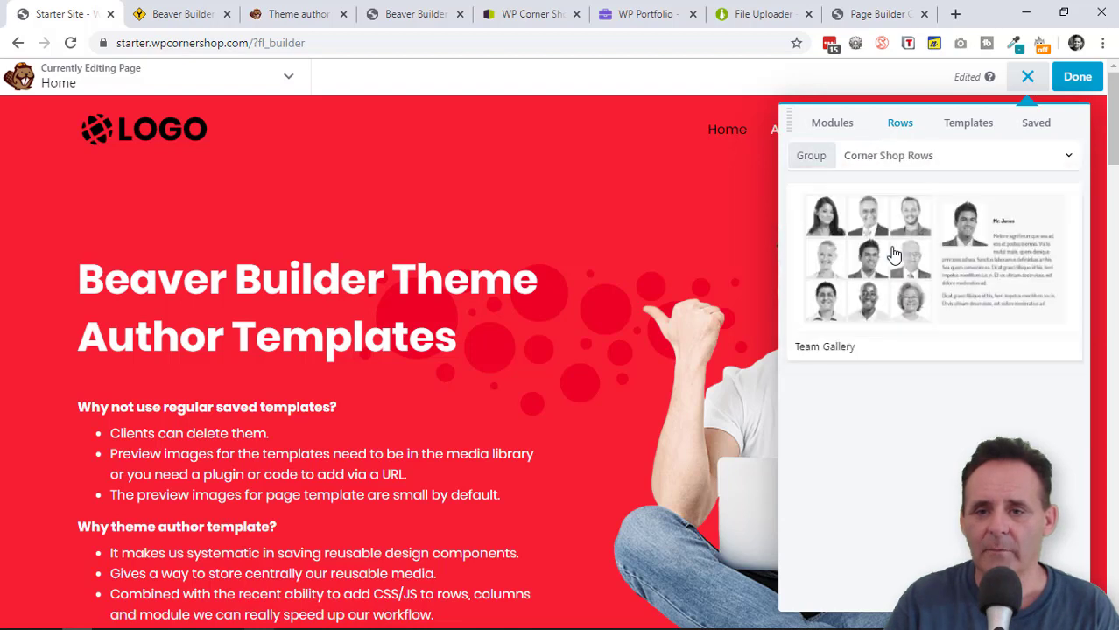
- Display the Corner Shop Modules group of prebuilt modules in the page builder
click(840, 127)
click(915, 155)
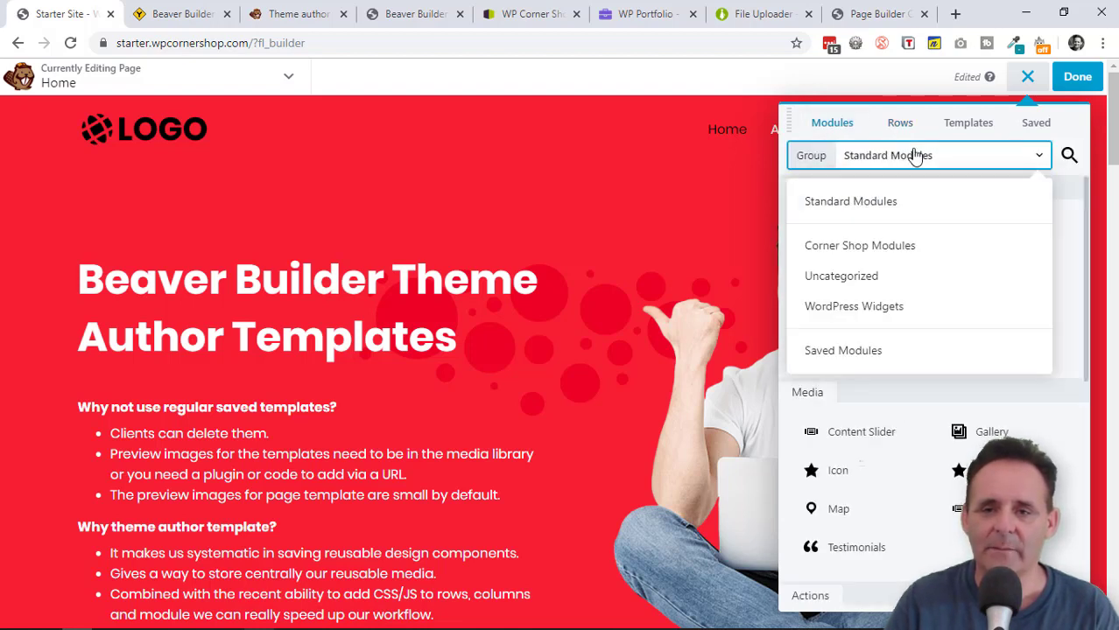
click(914, 243)
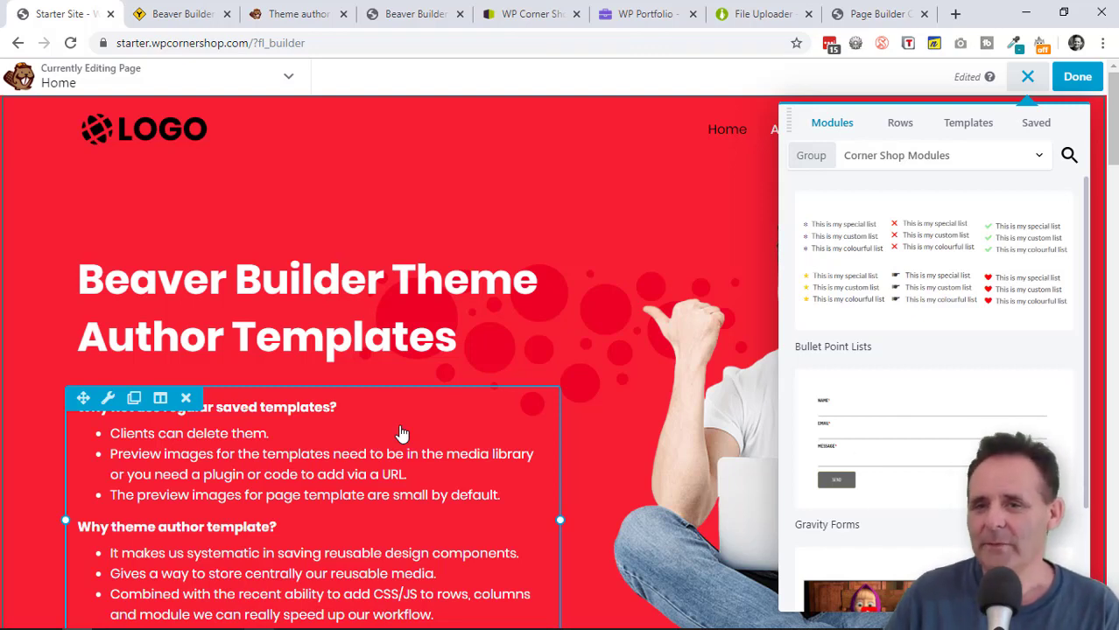
- Switch the builder's content to page templates and display the Saved Templates group
click(970, 132)
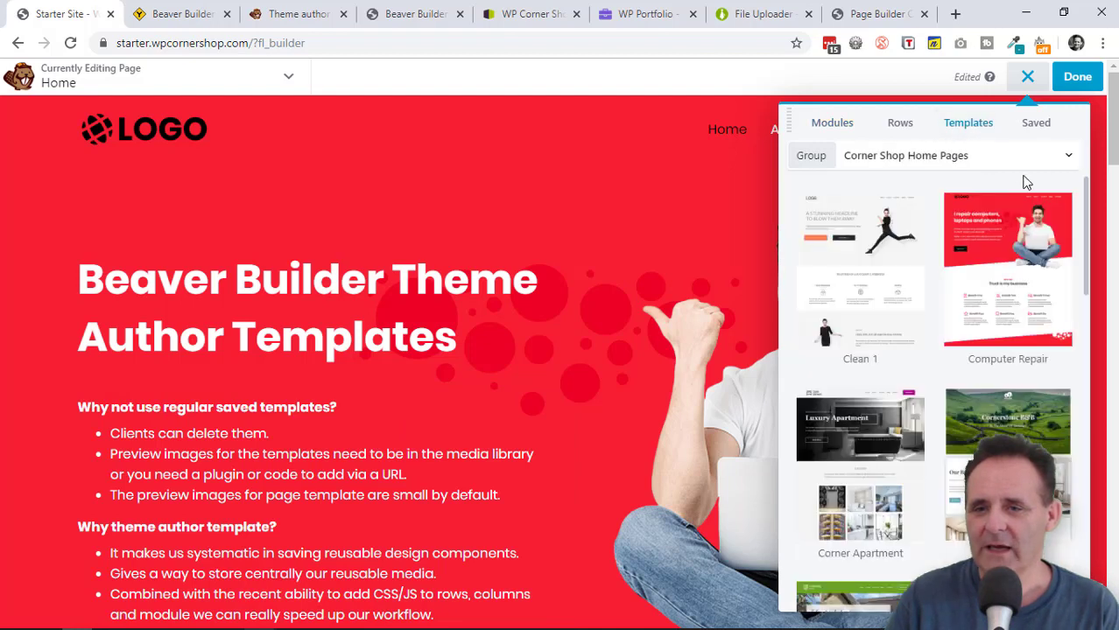
click(1021, 165)
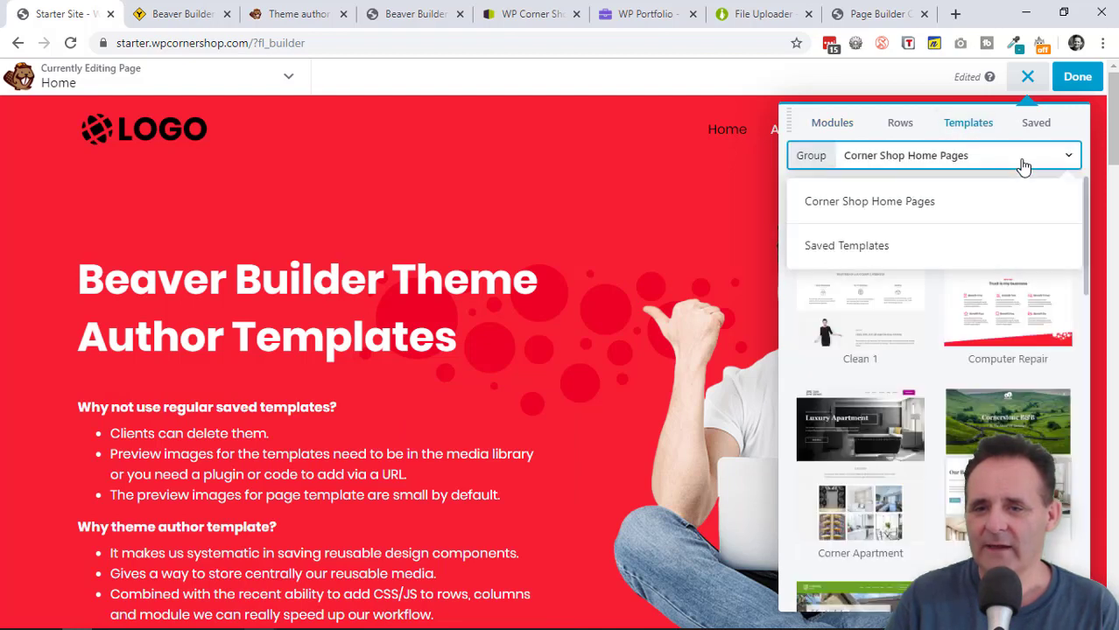
click(952, 250)
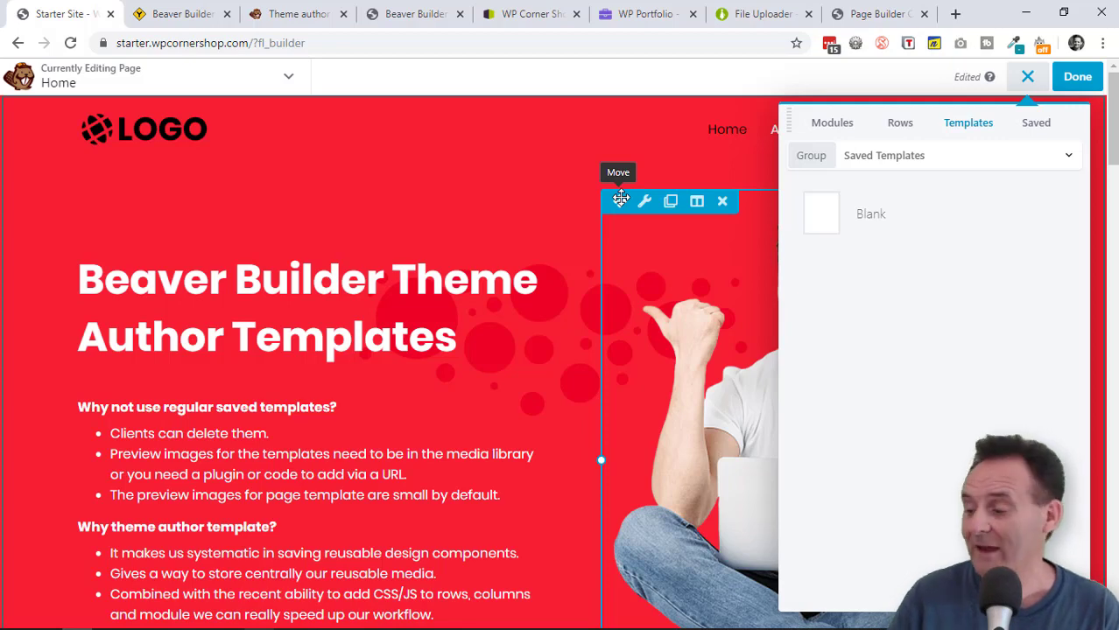
- Browse the page design gallery on the WP Corner Shop Designs site down to the Corner Hotel and Mobile Hairdresser row
click(502, 16)
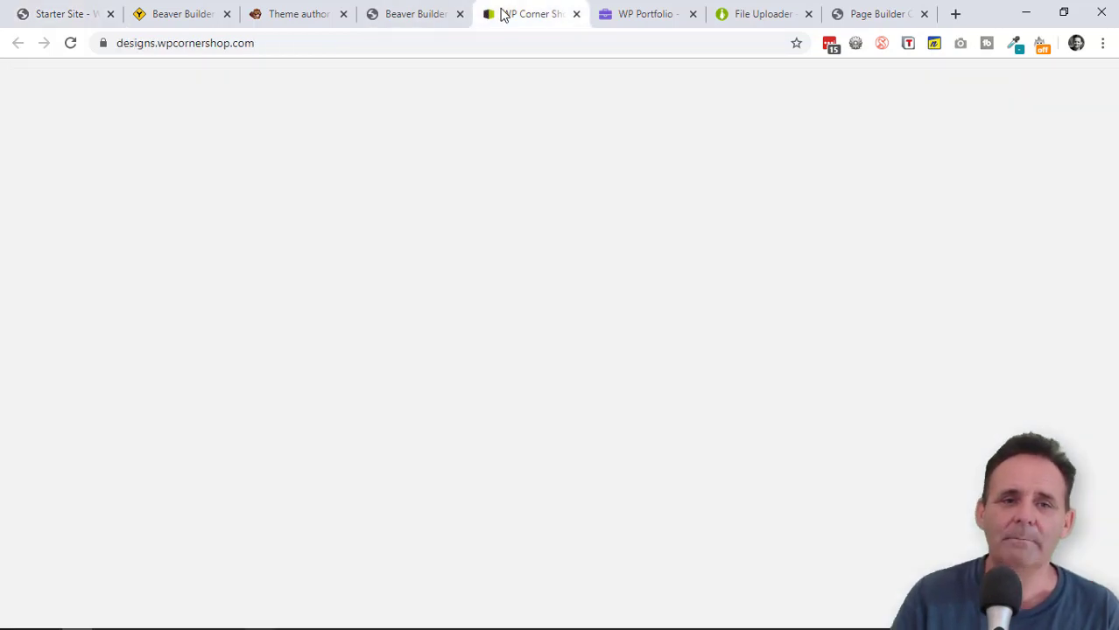
scroll(967, 324, up, 5)
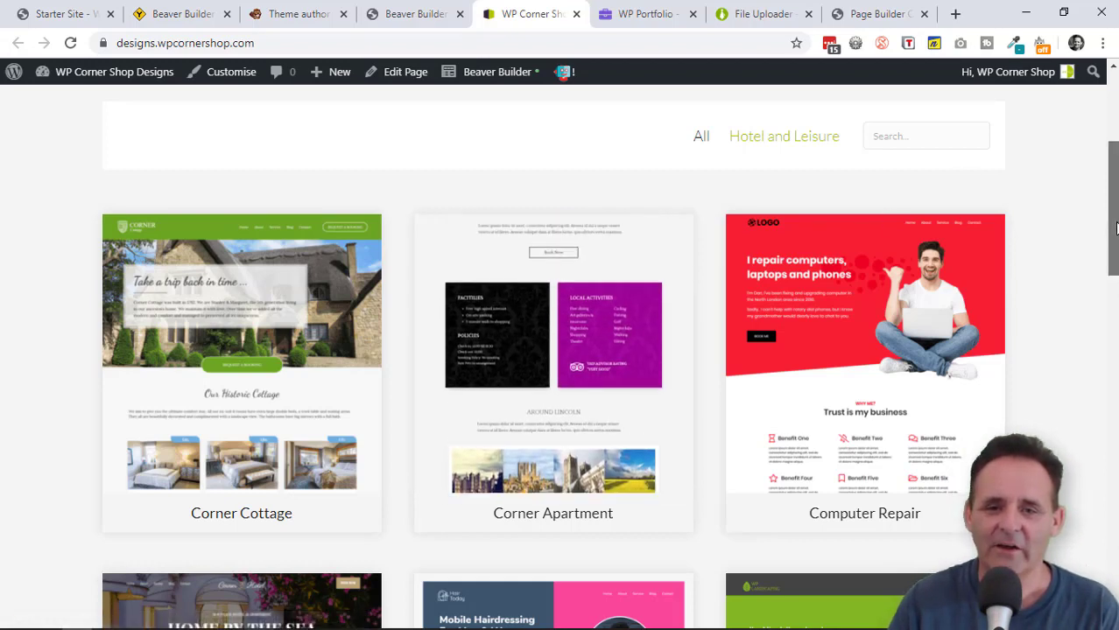
scroll(1115, 226, up, 1)
scroll(1115, 226, up, 3)
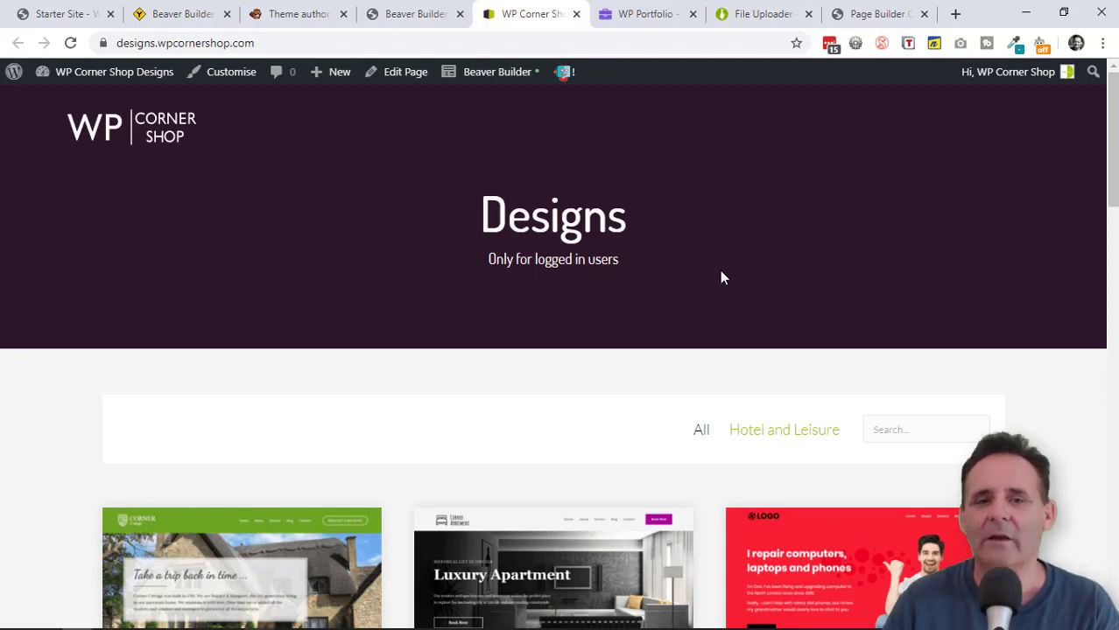
scroll(782, 263, down, 4)
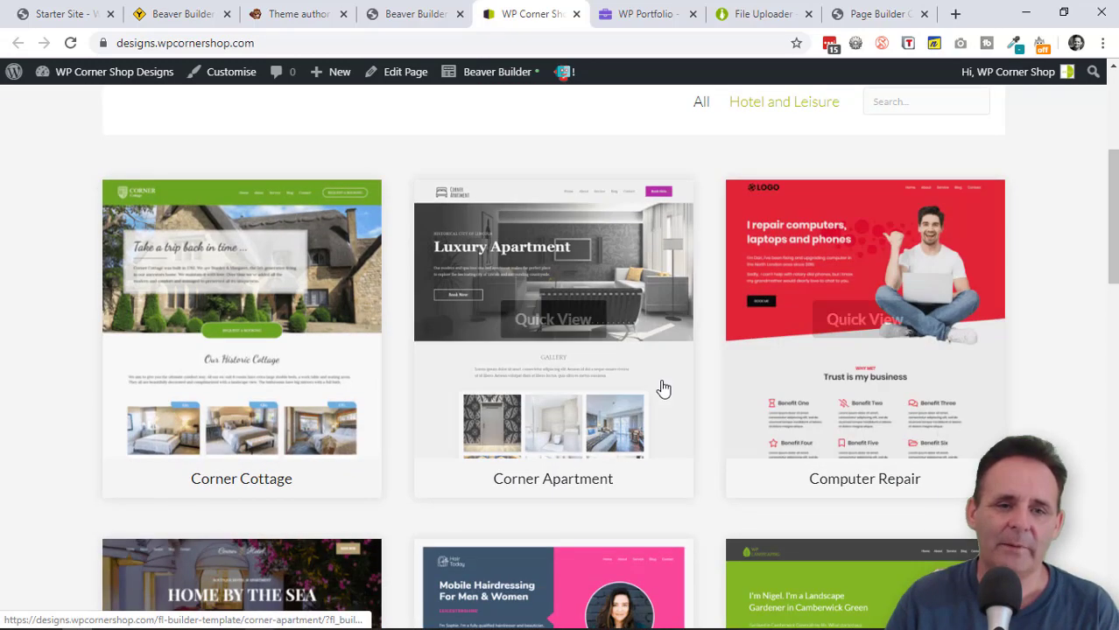
scroll(666, 386, down, 2)
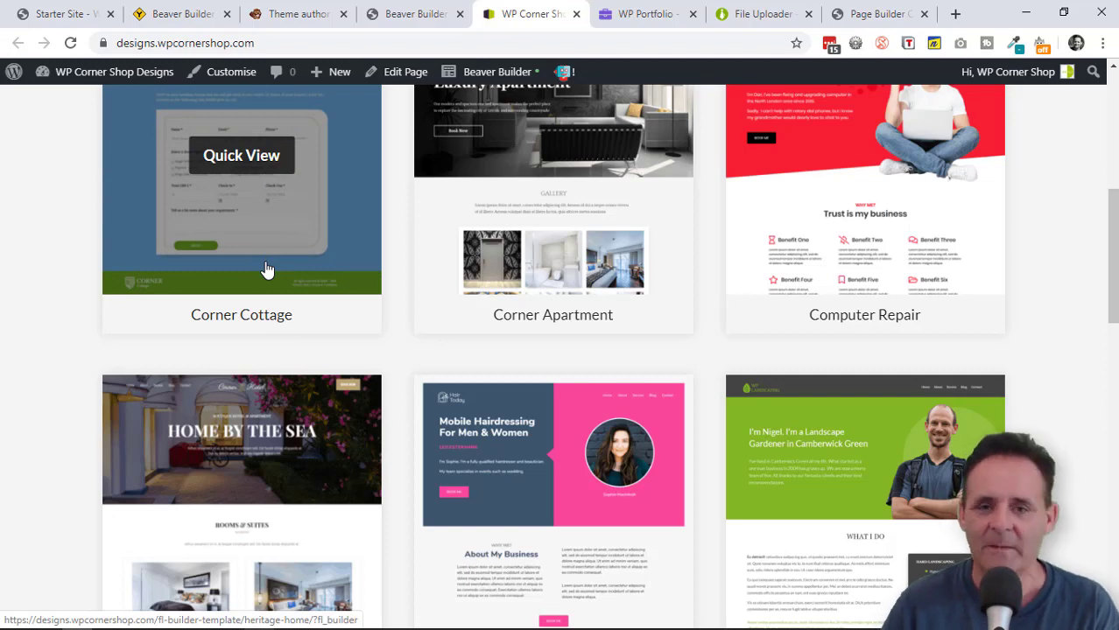
scroll(606, 360, down, 2)
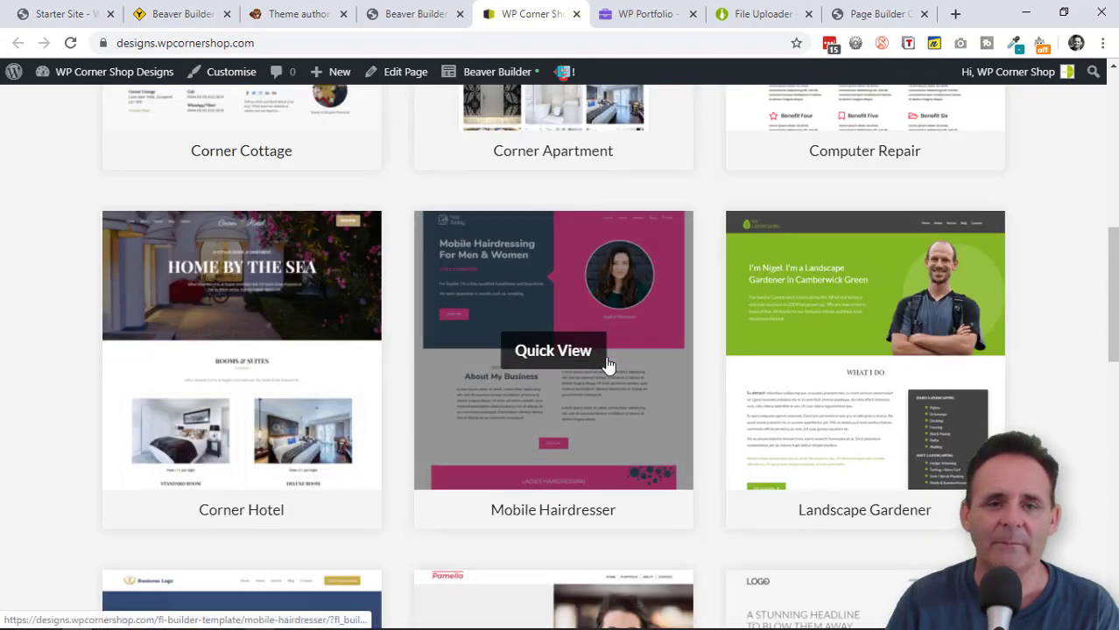
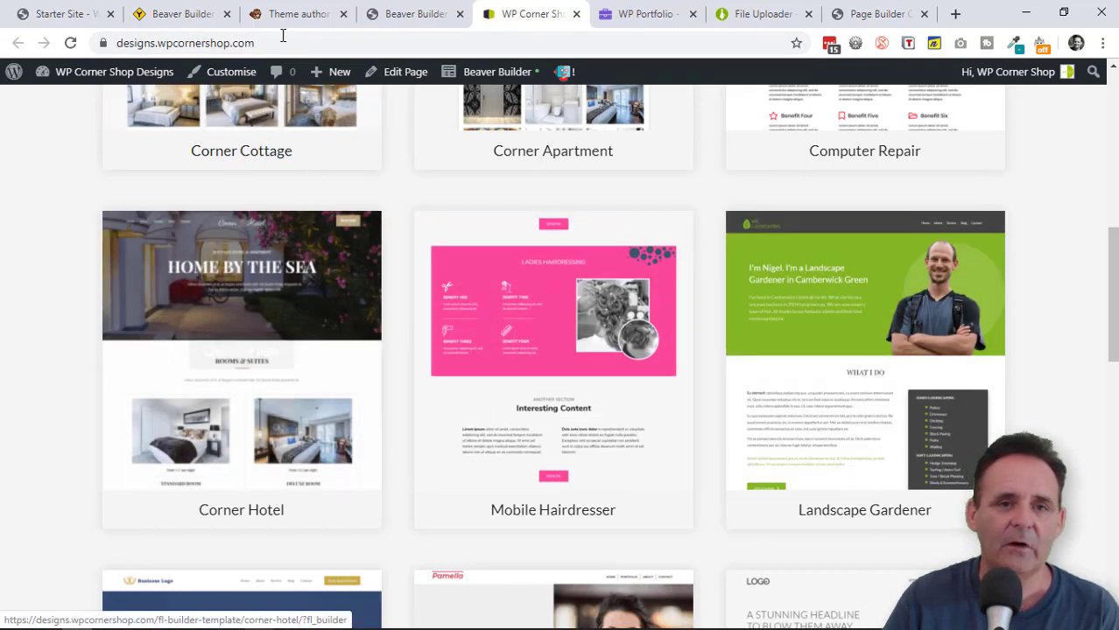
- Check the Template Data Exporter roles in the Beaver Builder user access settings and locate the Template Exporter tool in the site admin
click(397, 14)
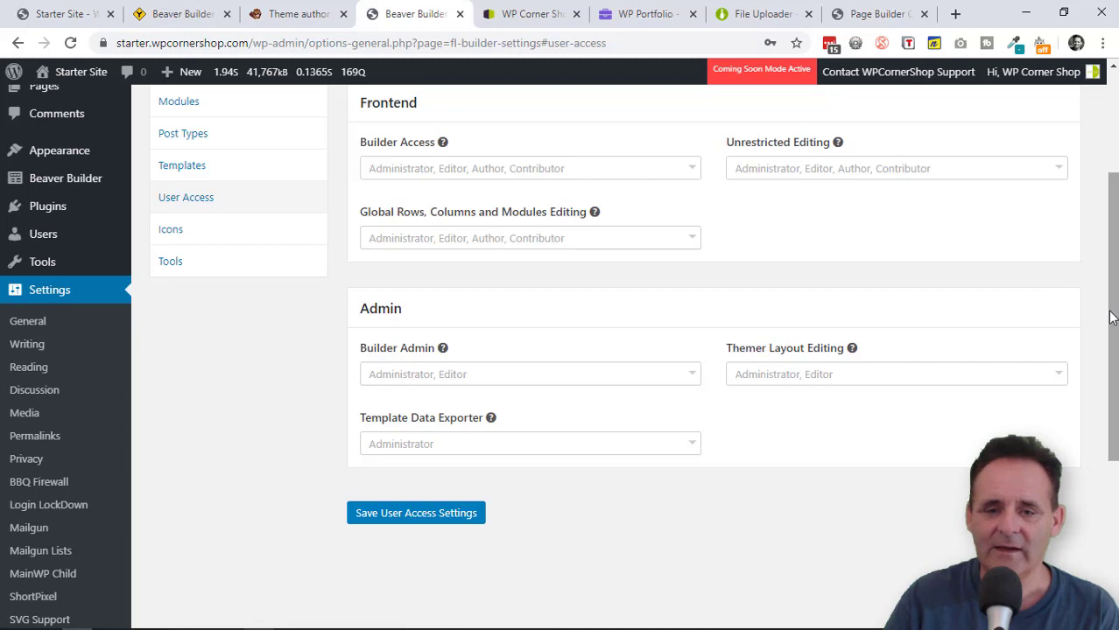
drag(1114, 315, 1109, 391)
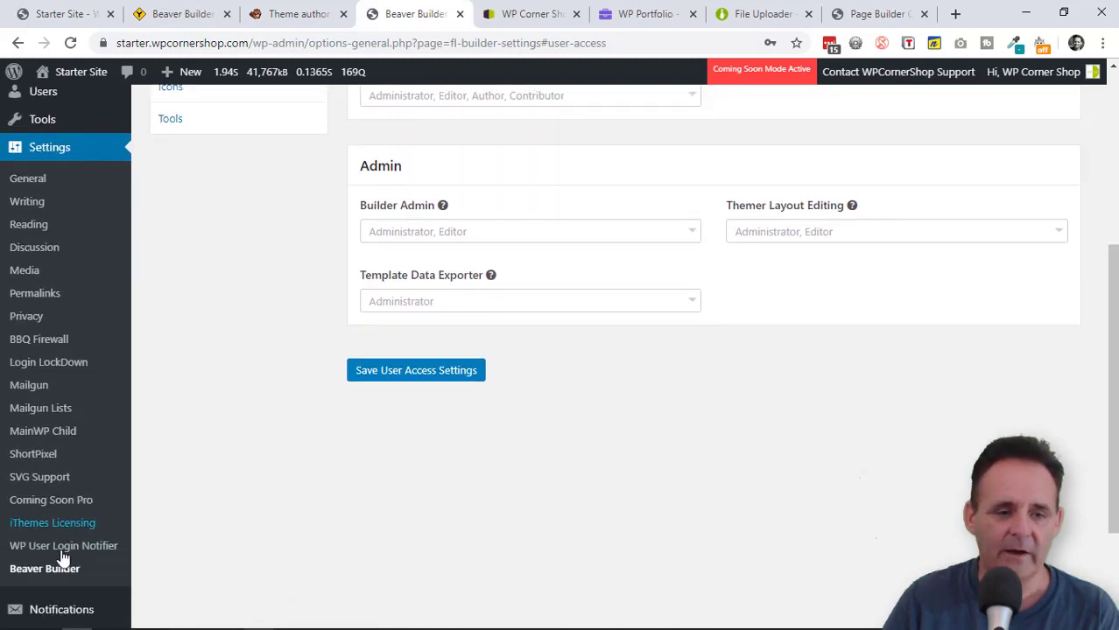
drag(1113, 345, 1094, 245)
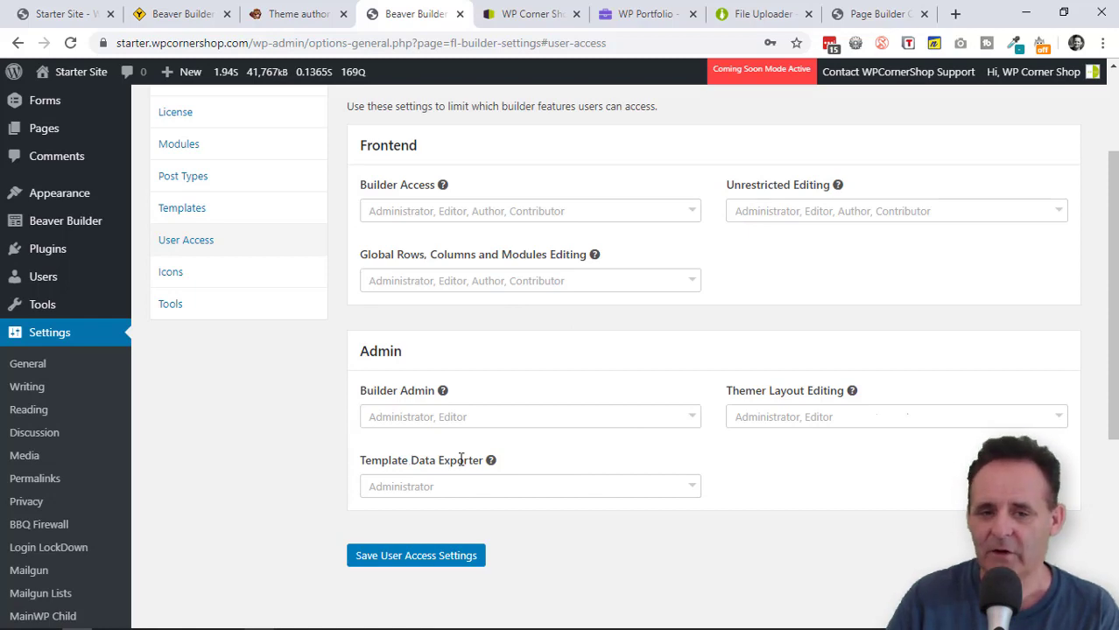
click(689, 491)
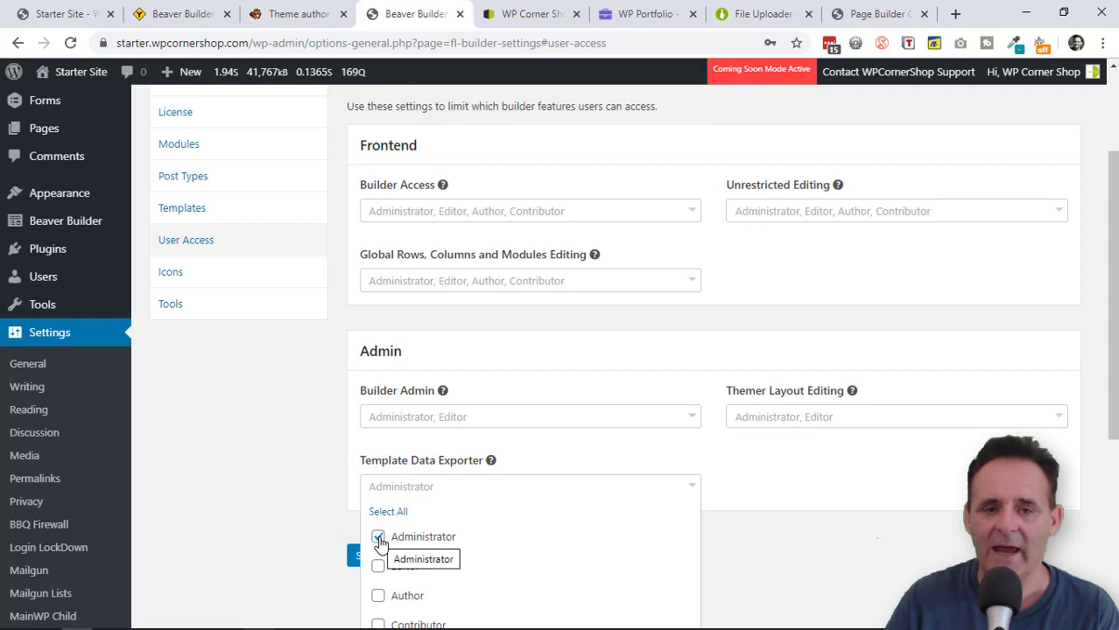
click(795, 576)
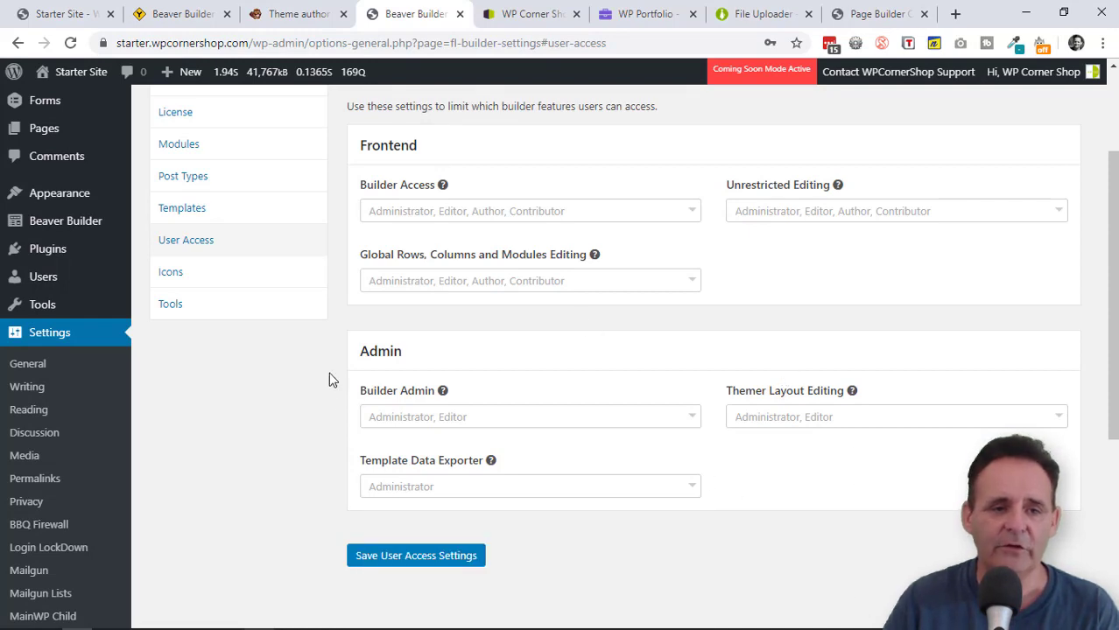
mouse_move(74, 313)
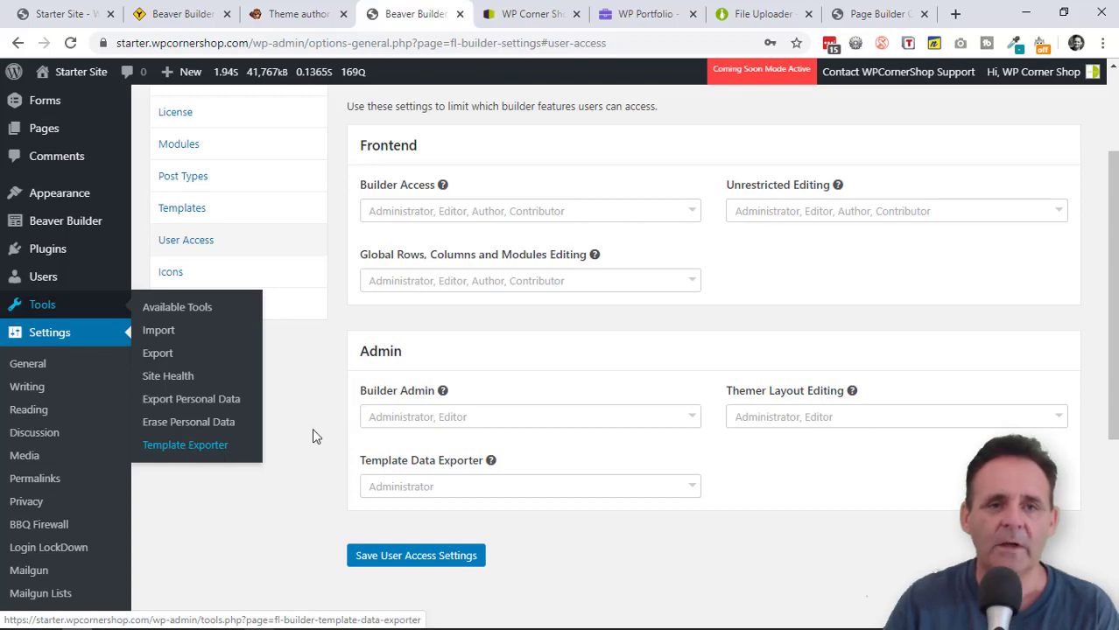
- Examine the article's Template Data Exporter screenshot, checking the page builder's template list in between
click(298, 16)
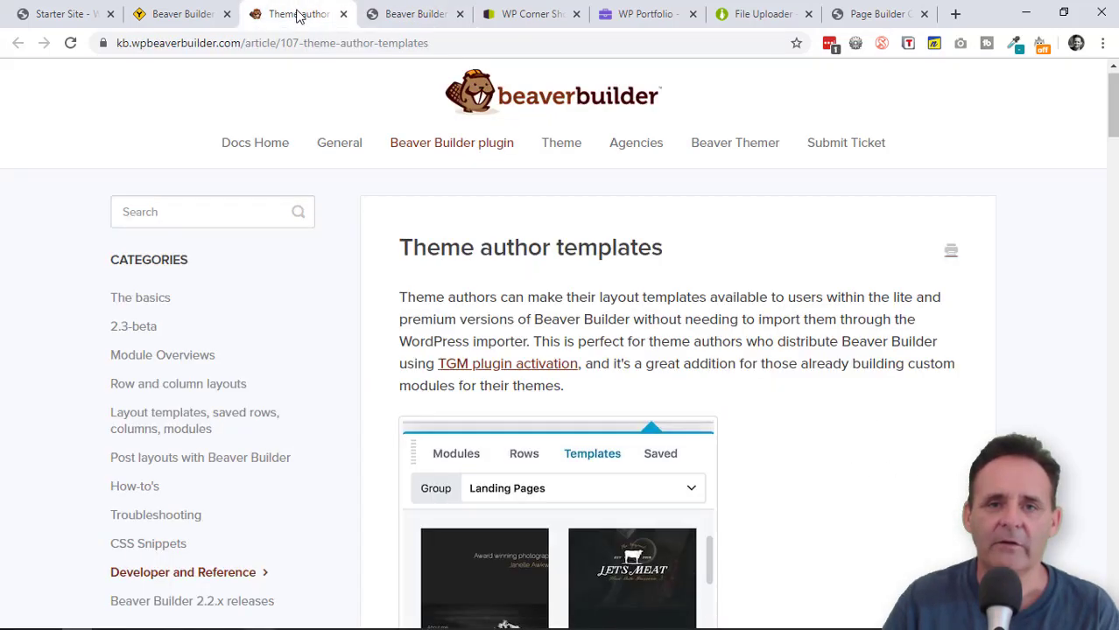
drag(1111, 128, 1111, 342)
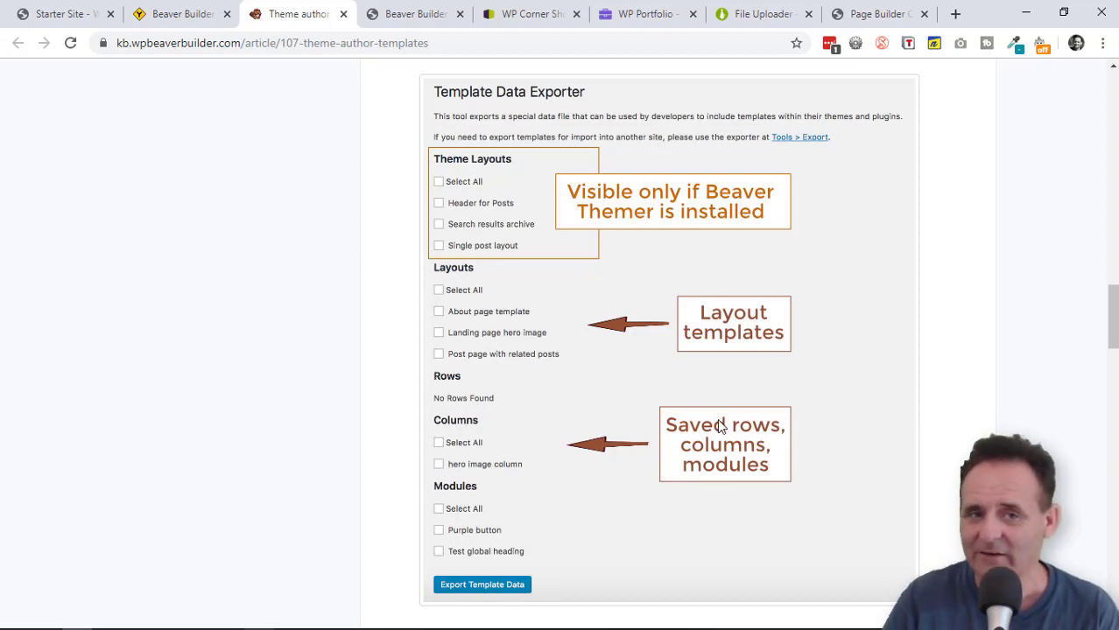
click(54, 16)
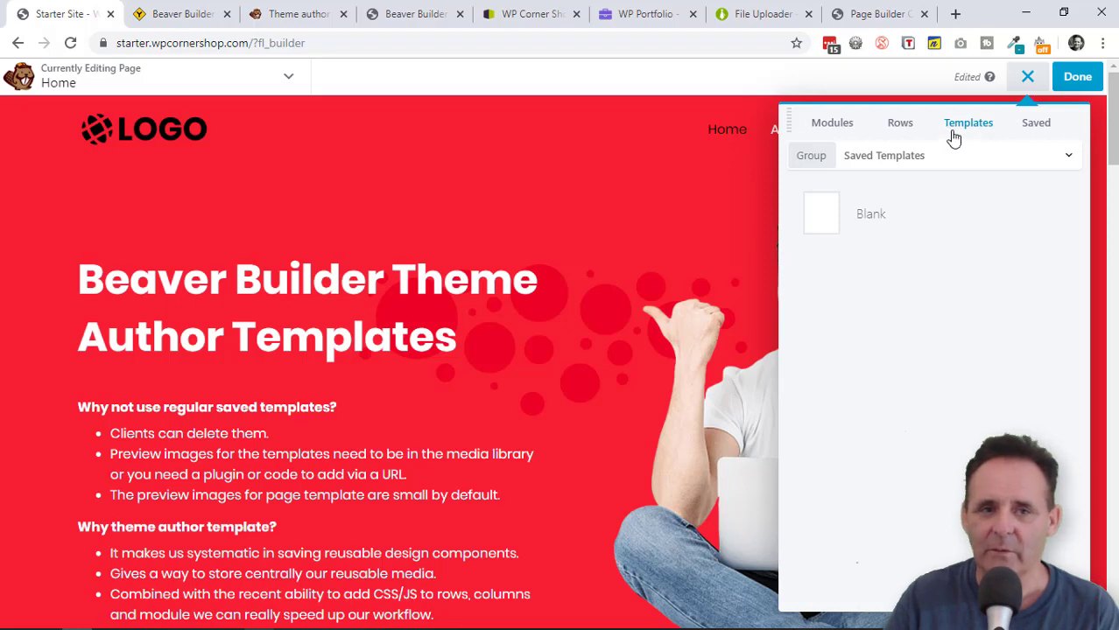
click(295, 16)
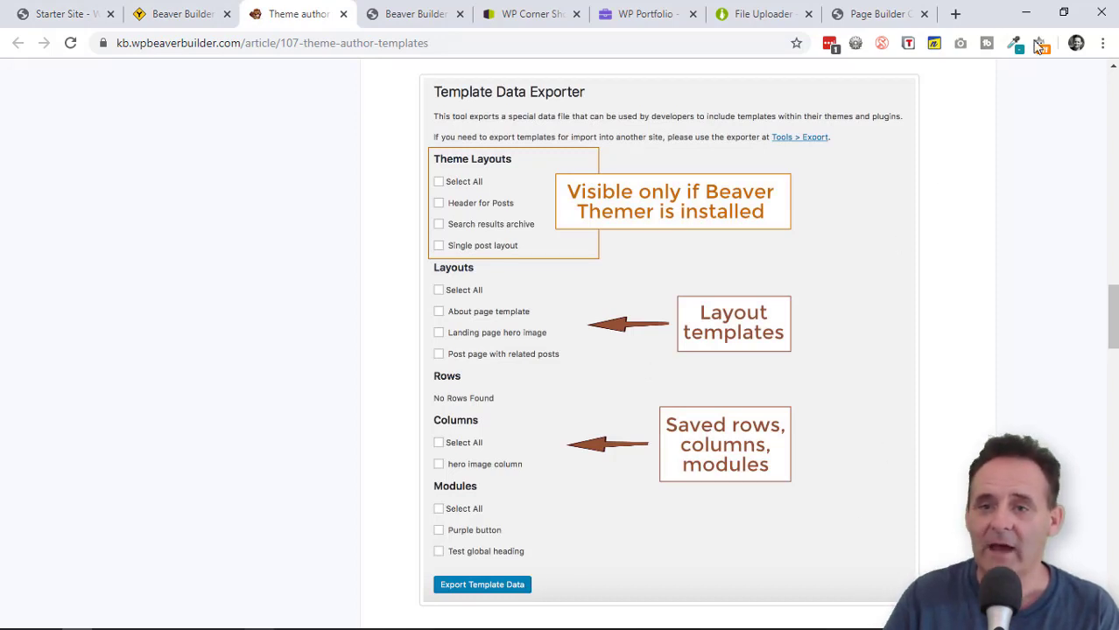
- Show the templates.dat file on the desktop and return to the documentation article in the browser
click(1025, 13)
click(342, 239)
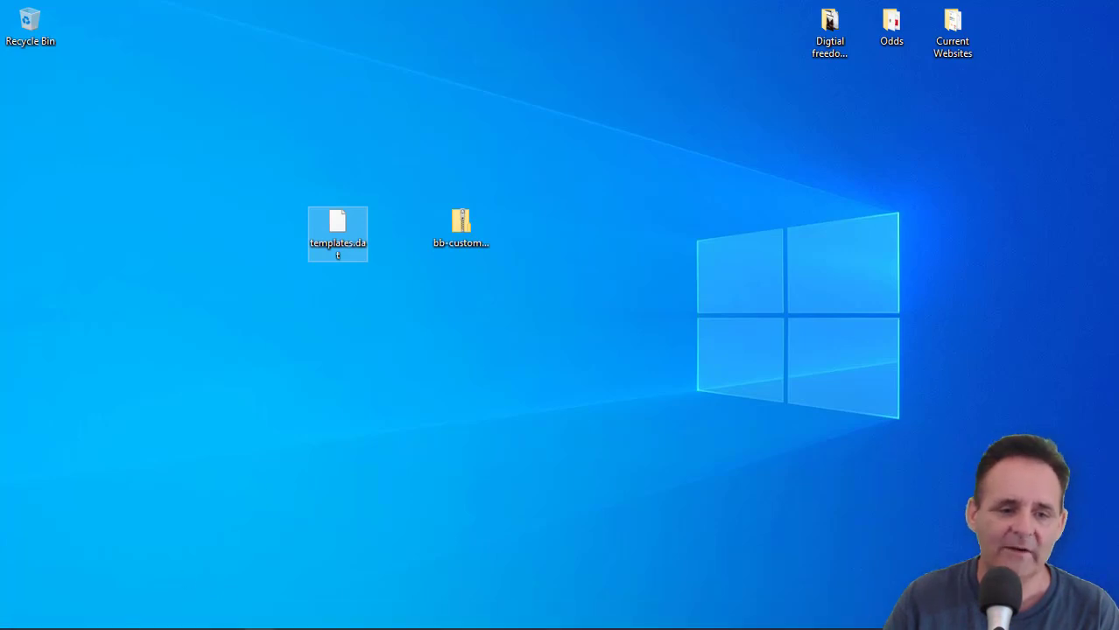
click(77, 618)
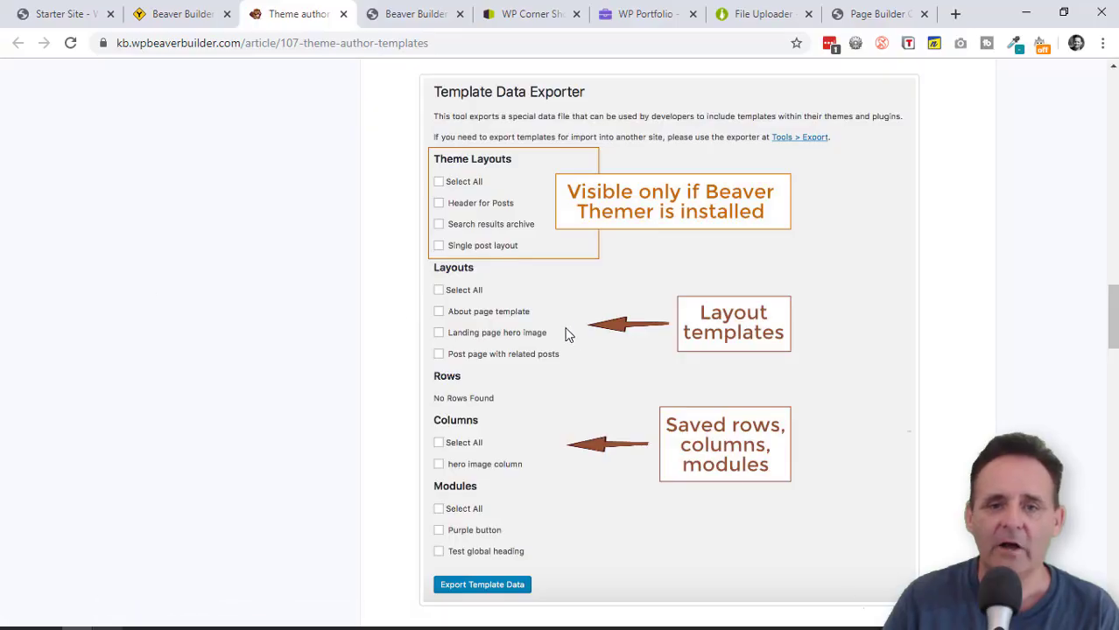
- Review the article's sections on creating, categorizing, exporting and registering layout templates
scroll(771, 397, down, 4)
scroll(774, 417, down, 2)
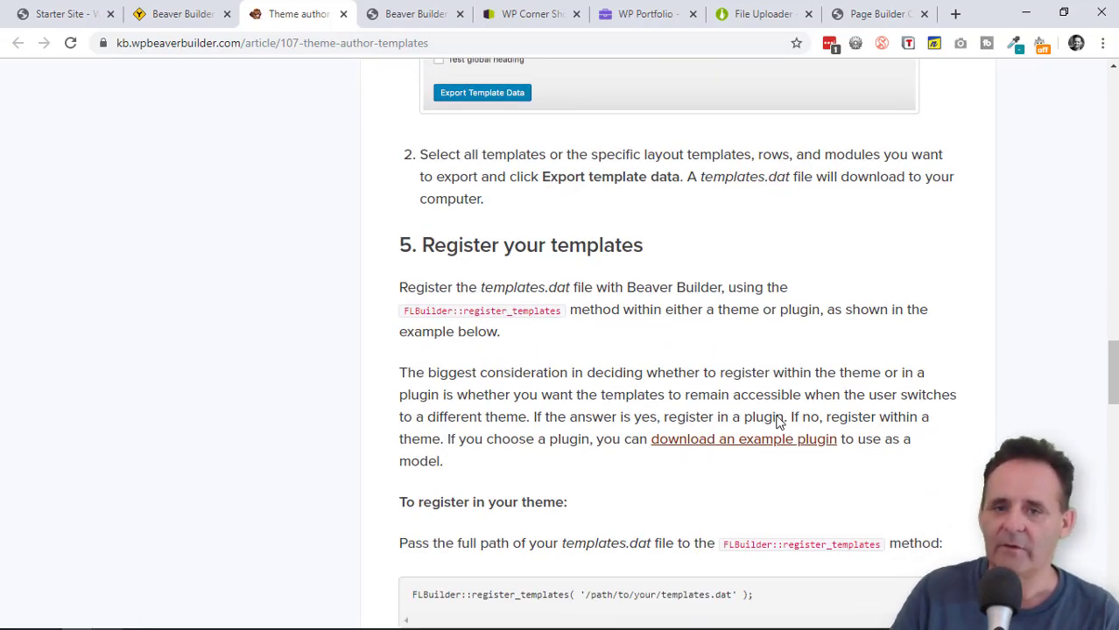
scroll(778, 419, up, 6)
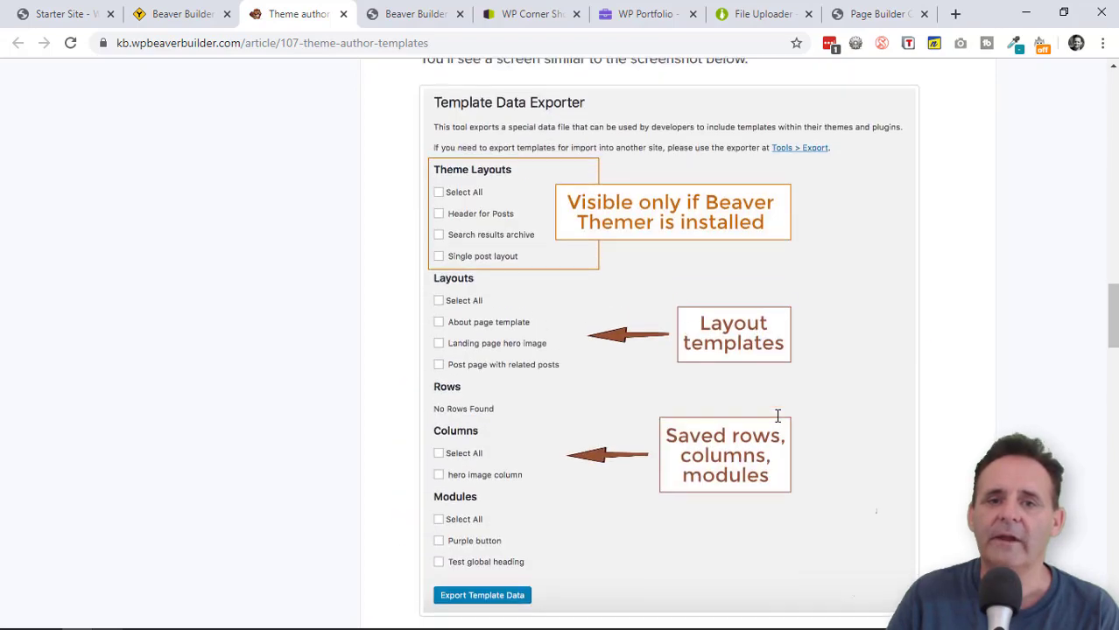
scroll(777, 417, up, 7)
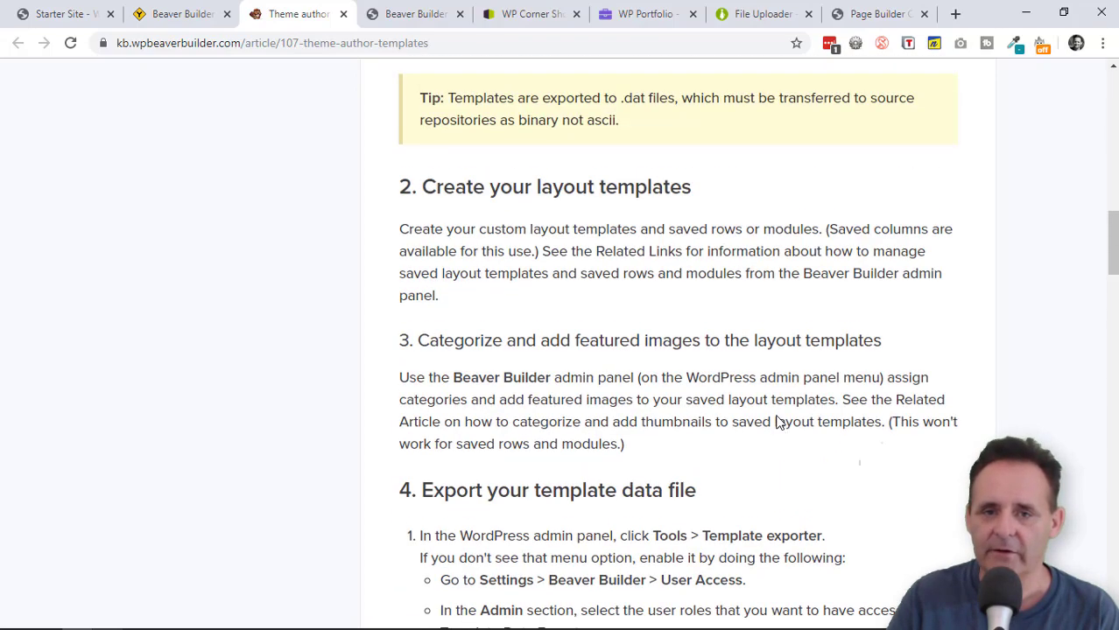
scroll(779, 423, down, 9)
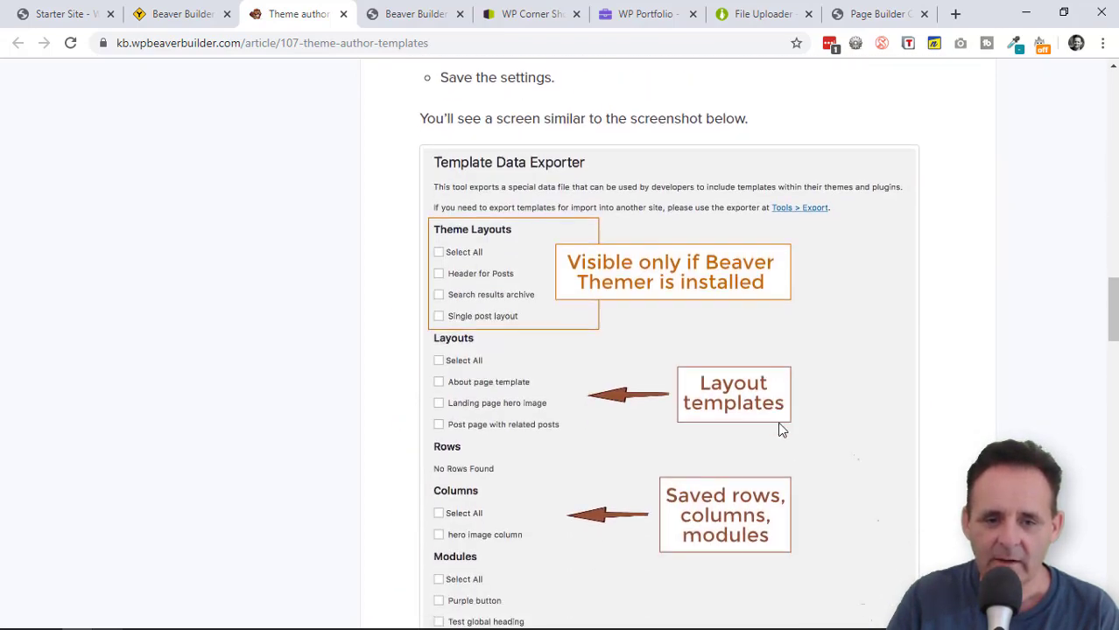
- Read the article's instructions for registering the templates.dat file within a theme or plugin
scroll(781, 432, down, 4)
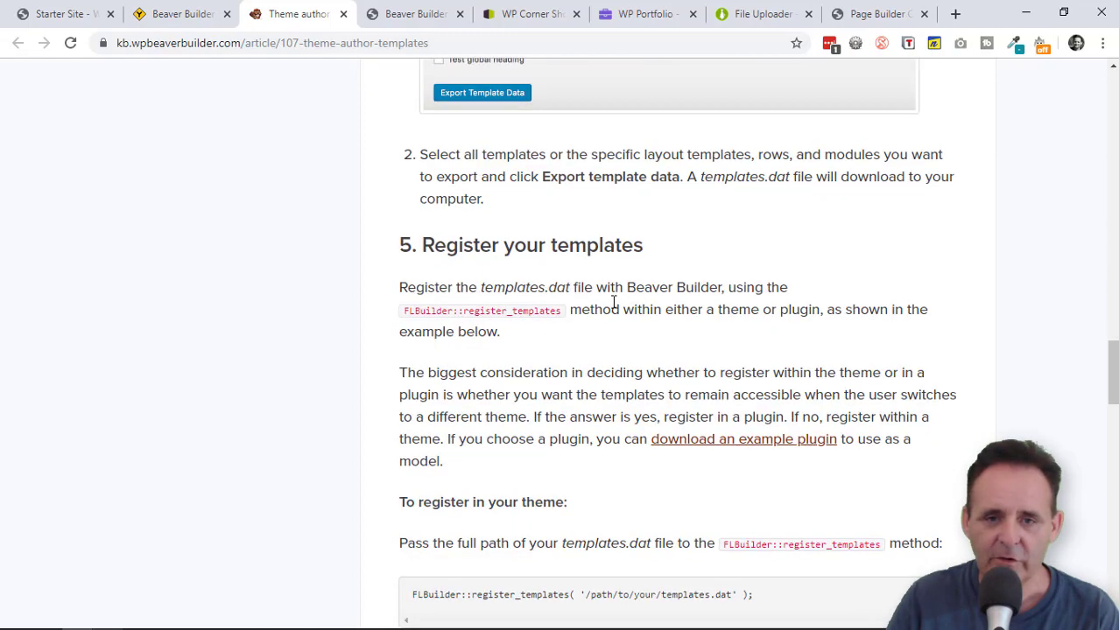
scroll(770, 302, down, 3)
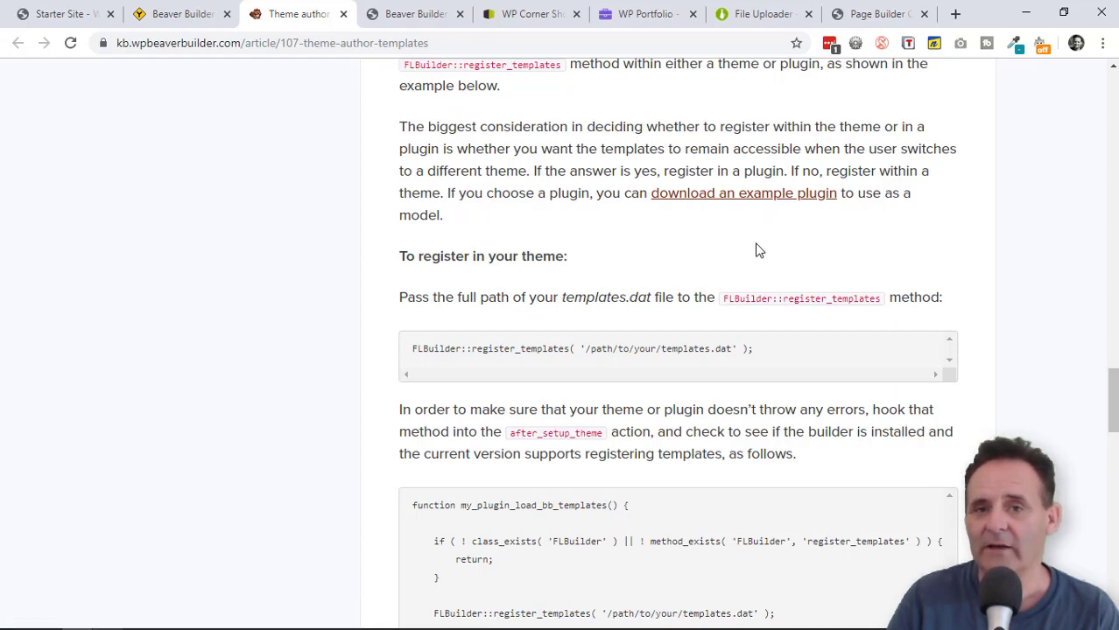
- Open the bb-custom-templates-example zip on the desktop and go into its bb-custom-templates-example folder
click(1023, 16)
click(480, 227)
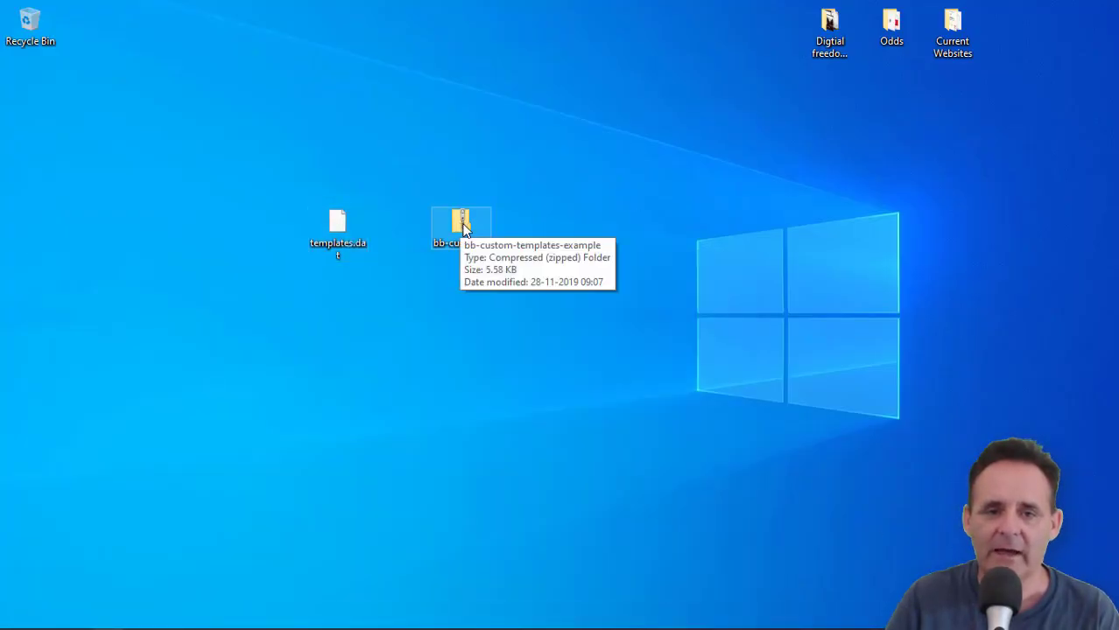
click(588, 190)
click(463, 233)
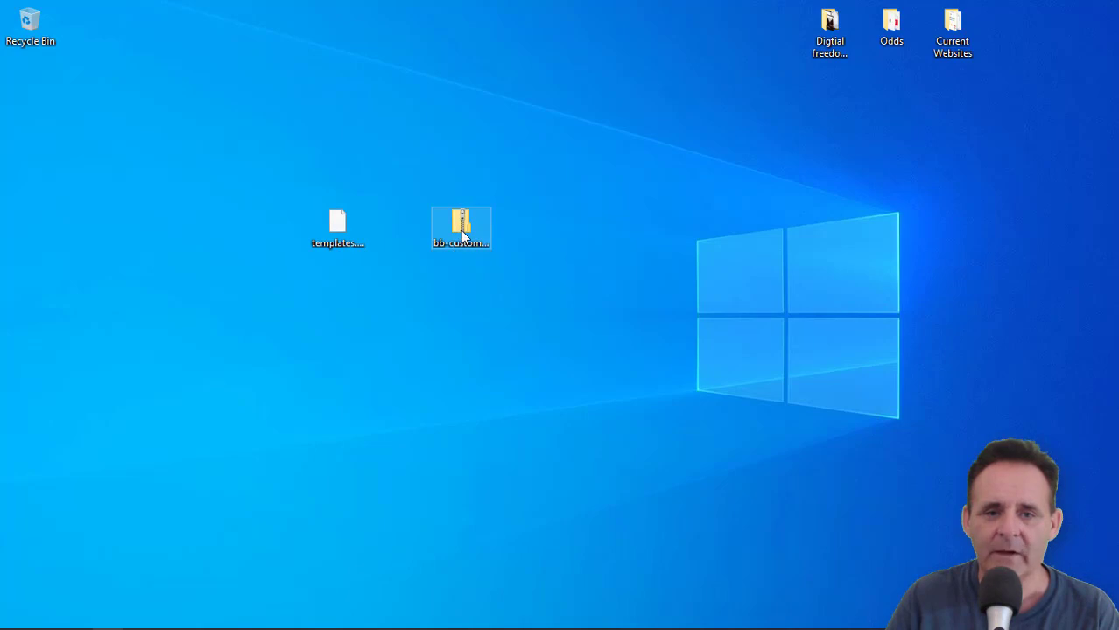
double_click(461, 231)
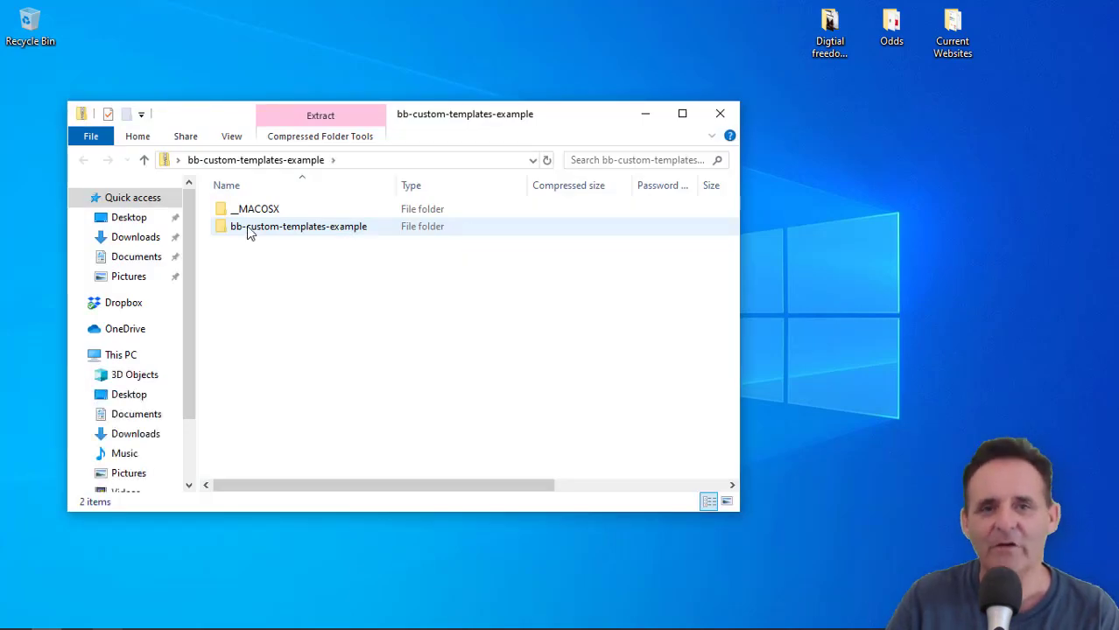
double_click(346, 229)
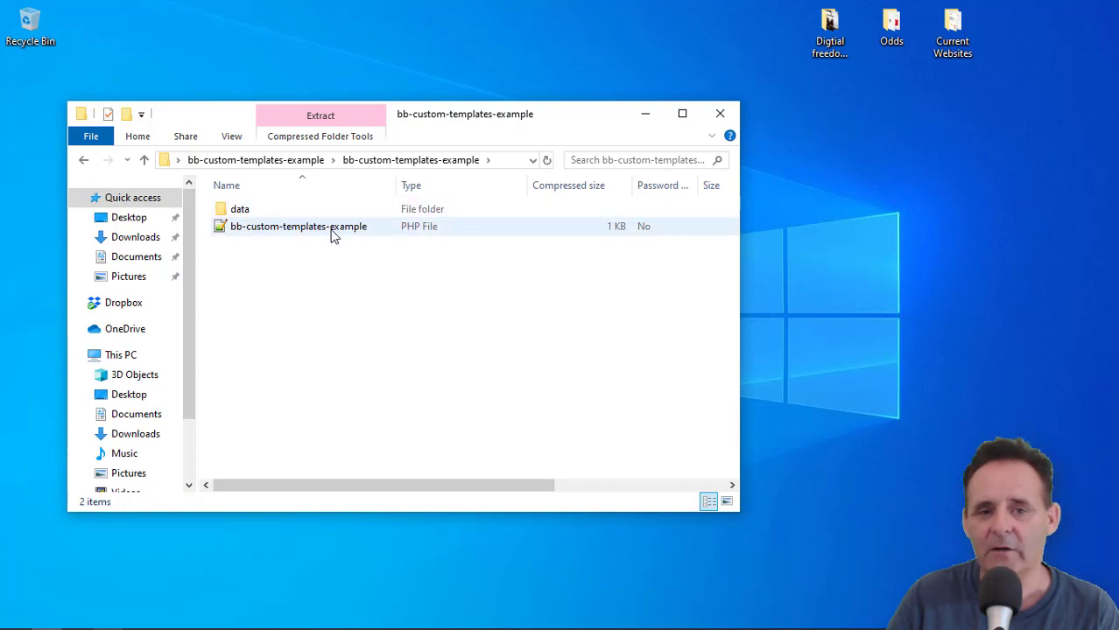
- Inspect the template registration code in the example plugin's PHP file, close it, and open the plugin's data folder holding templates.dat
click(333, 235)
double_click(334, 235)
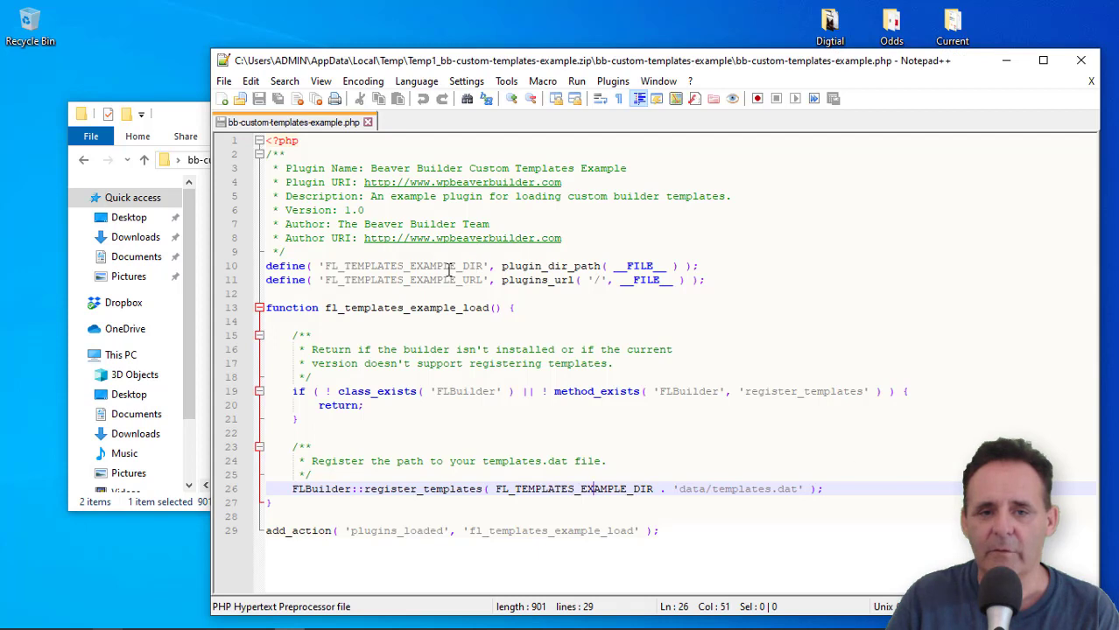
click(443, 267)
click(428, 282)
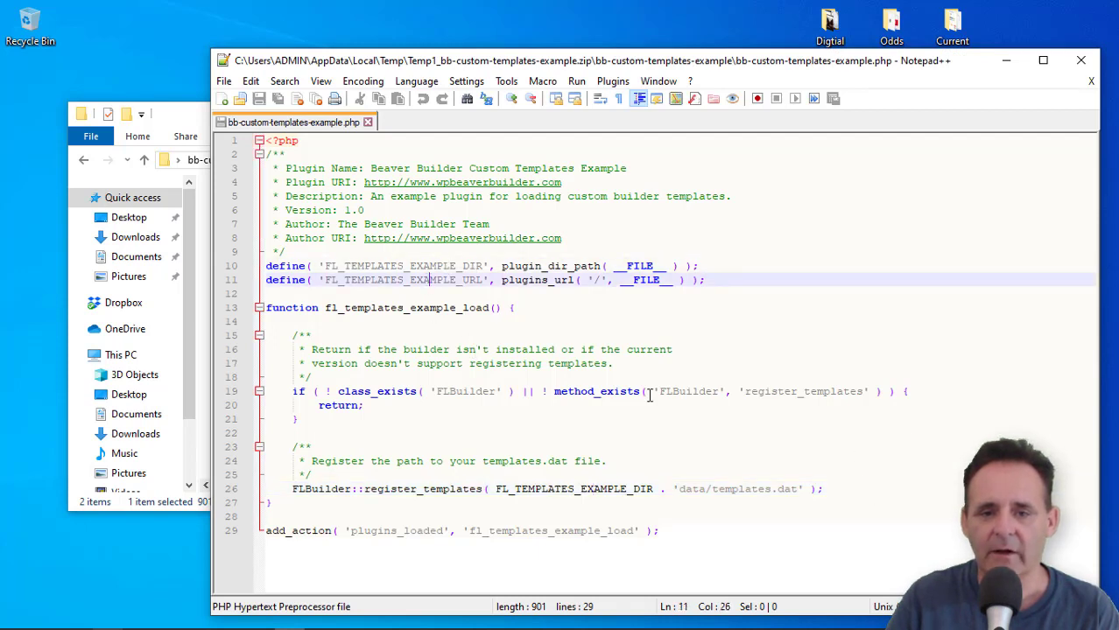
click(584, 531)
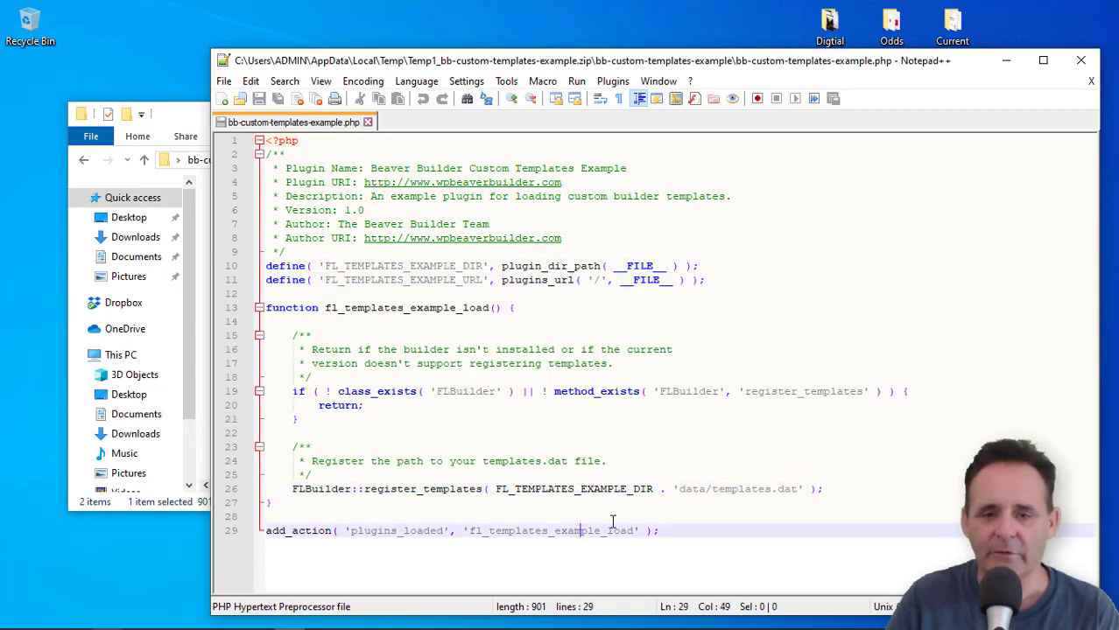
click(601, 477)
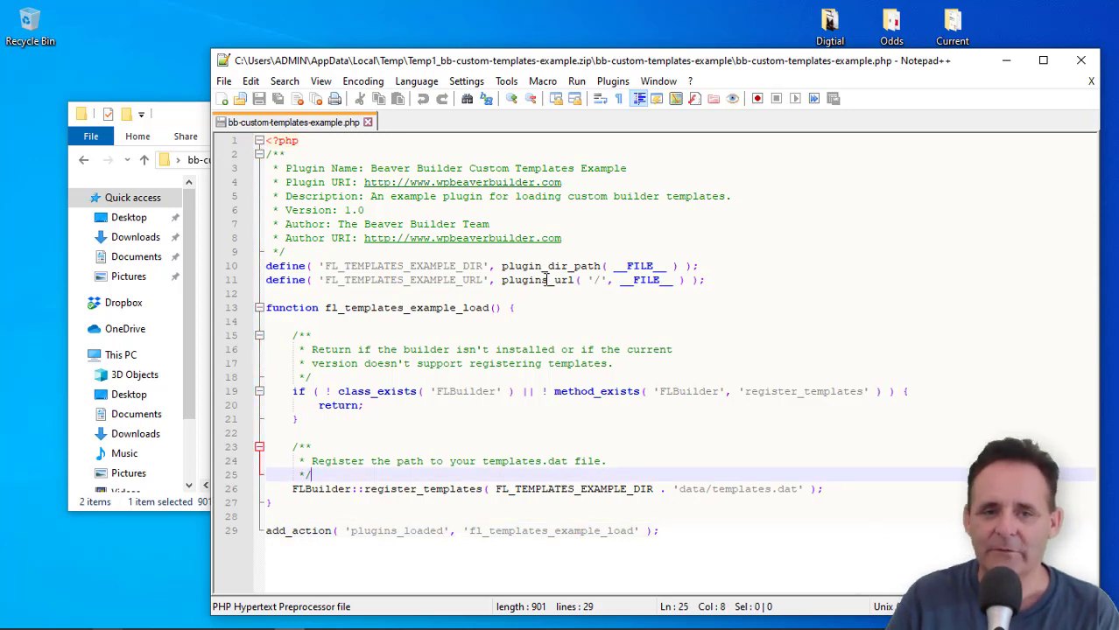
click(1079, 63)
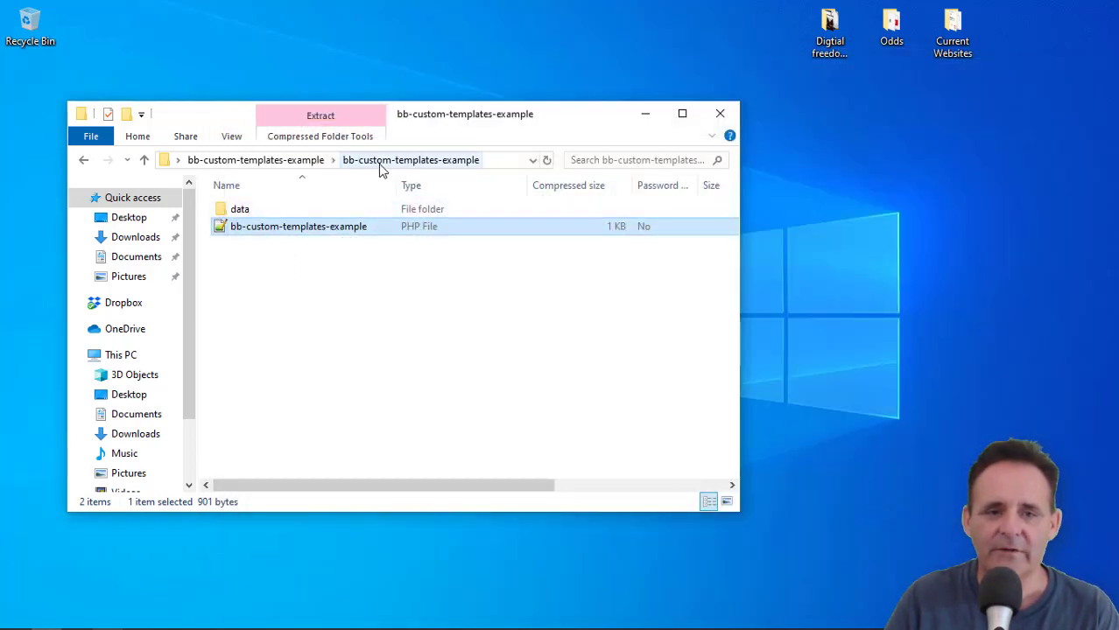
double_click(241, 213)
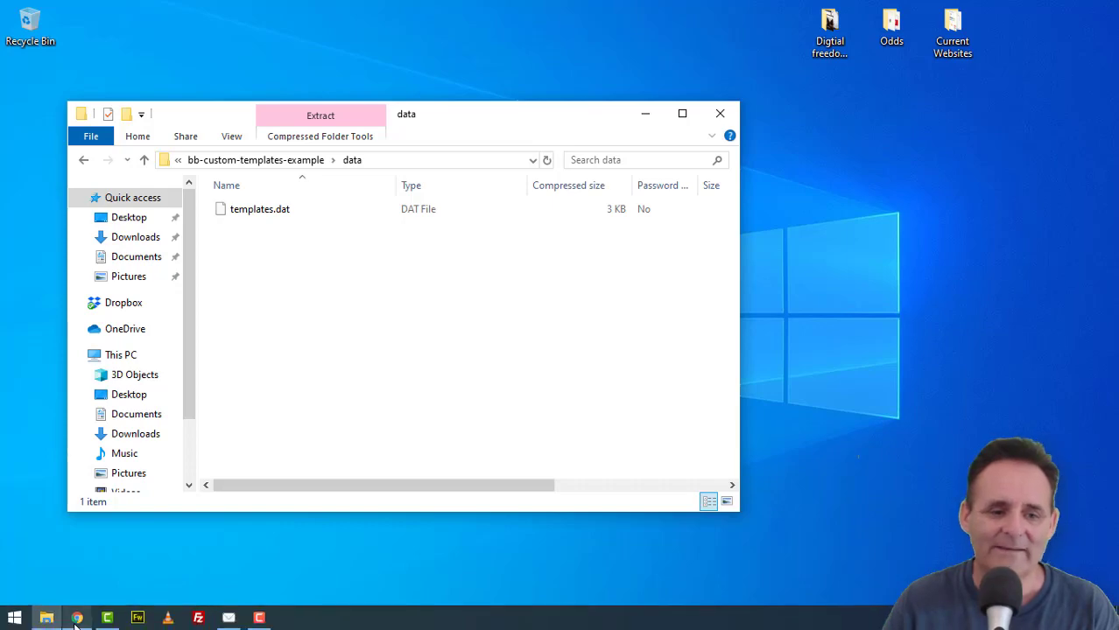
- Switch back to Chrome and show the MainWP File Uploader extension page
click(76, 619)
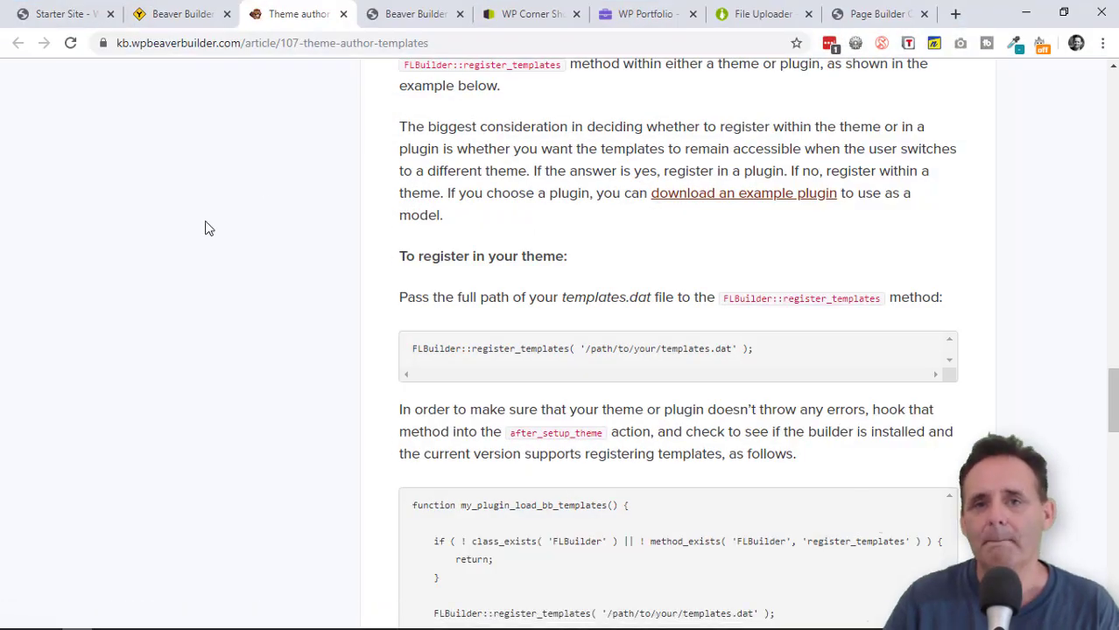
click(749, 9)
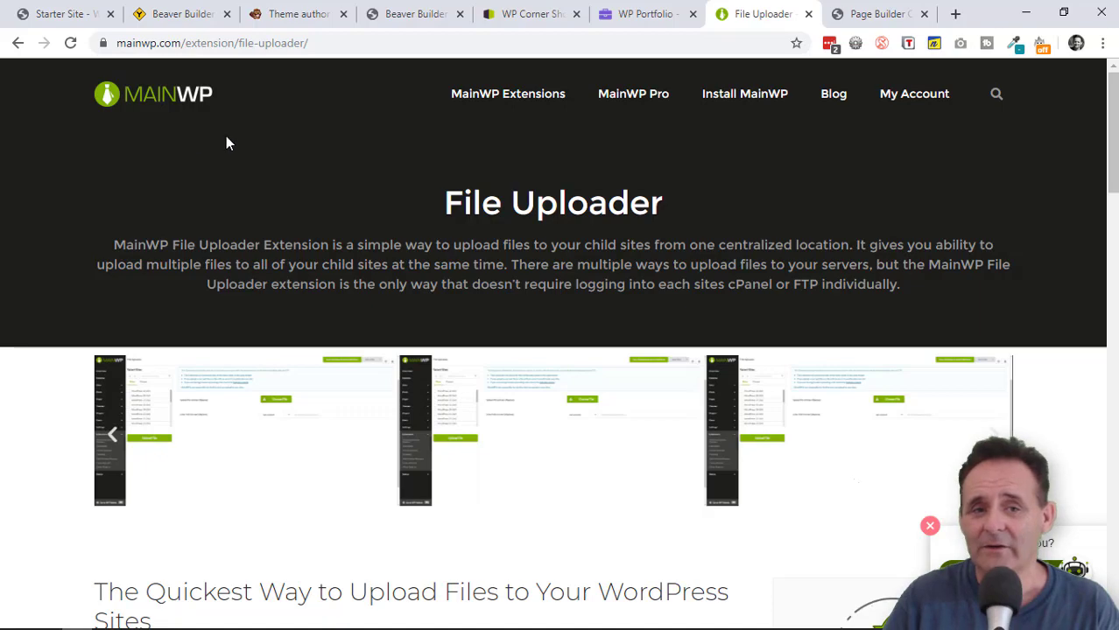
mouse_move(1111, 127)
mouse_down()
mouse_move(1112, 314)
mouse_move(1091, 118)
mouse_up()
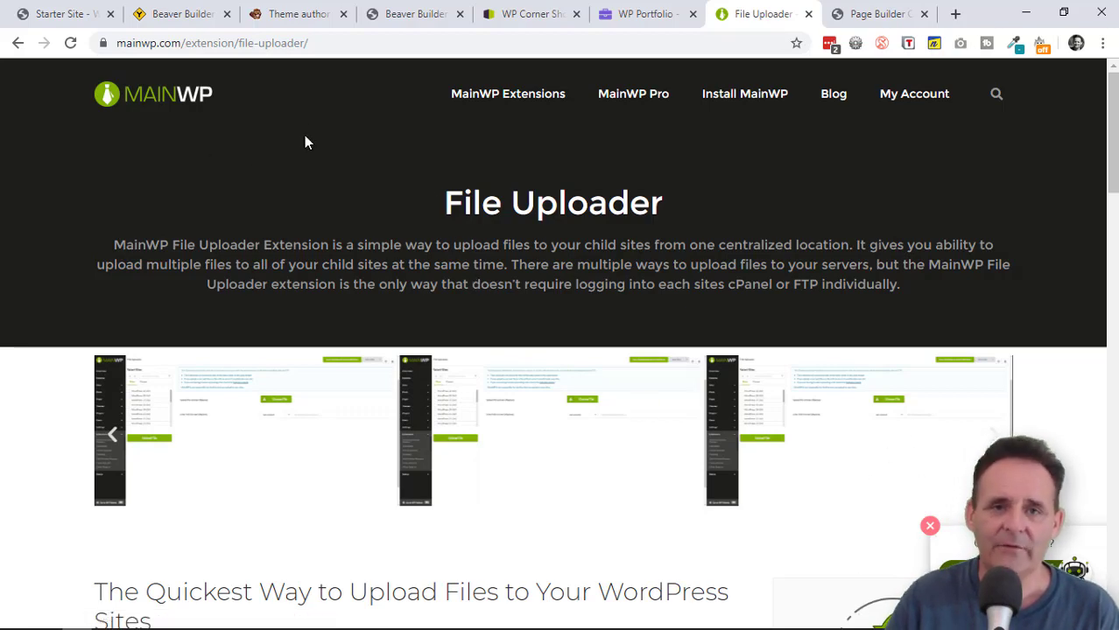
- Review the Beaver Builder Author Templates post's sections on updating templates across sites and hiding the Beaver Builder defaults
click(206, 14)
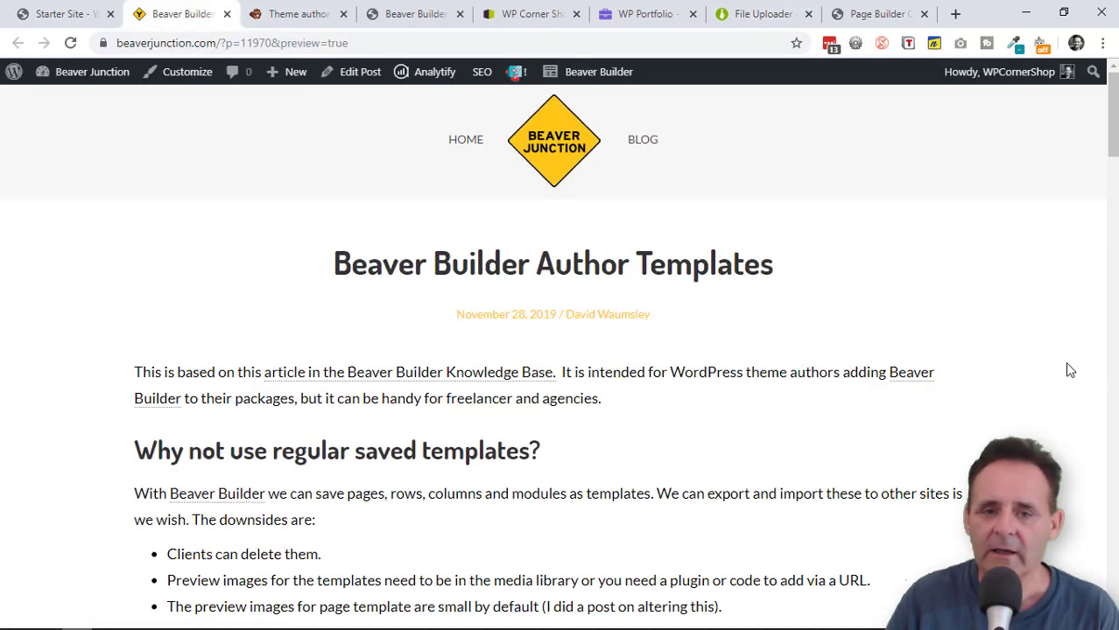
scroll(1042, 375, down, 12)
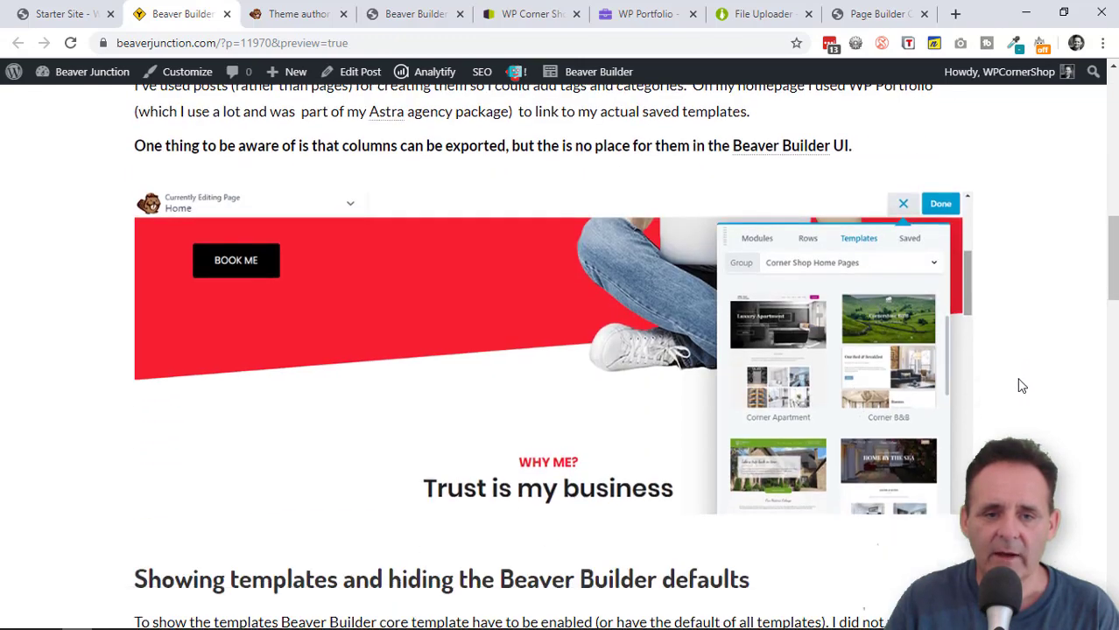
scroll(1019, 386, down, 7)
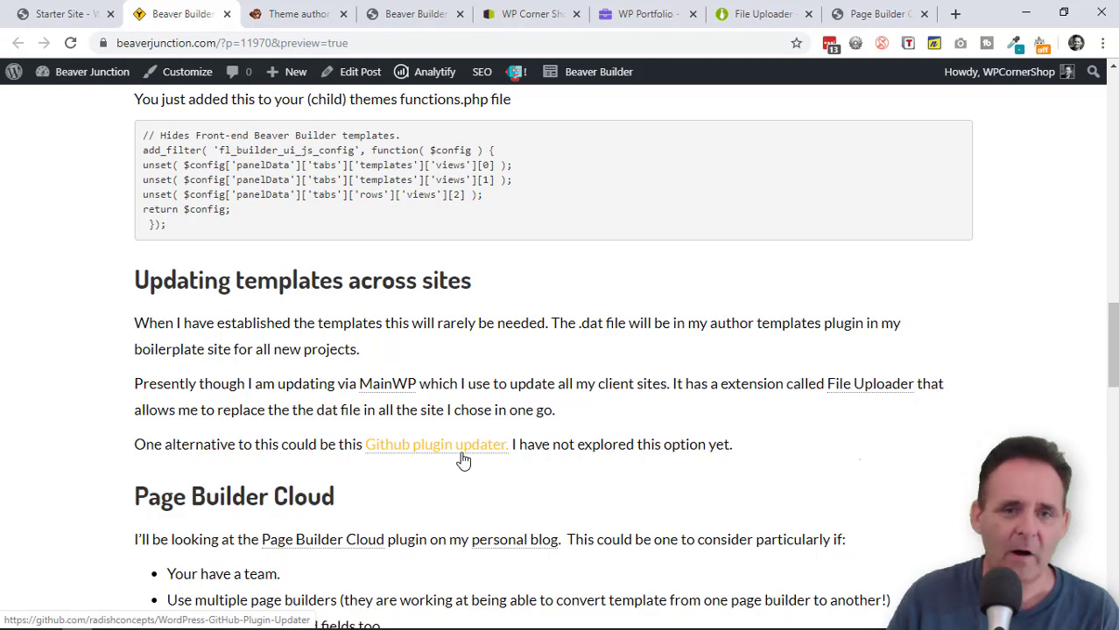
scroll(463, 462, up, 1)
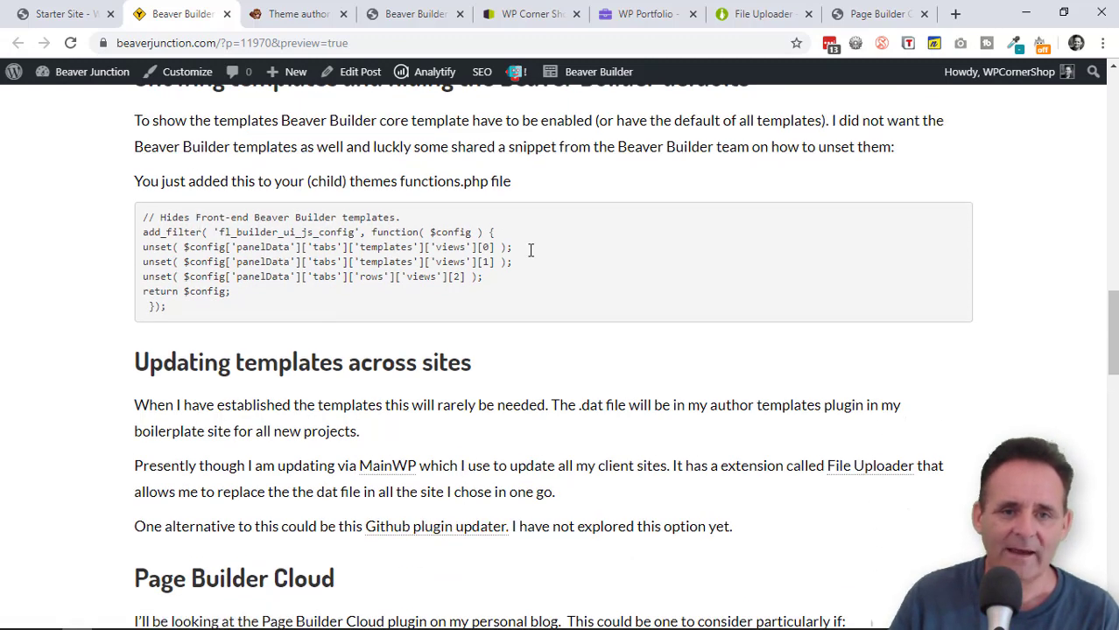
scroll(663, 274, up, 1)
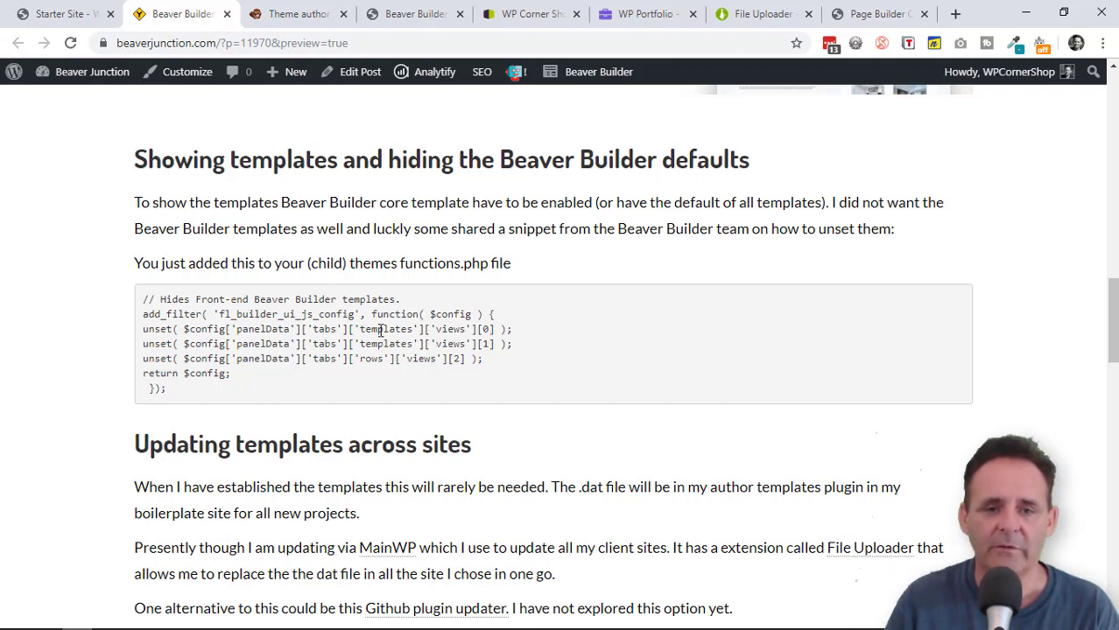
- Highlight the snippet's unset lines for the templates views 0 and 1 and the rows view 2
drag(177, 329, 508, 345)
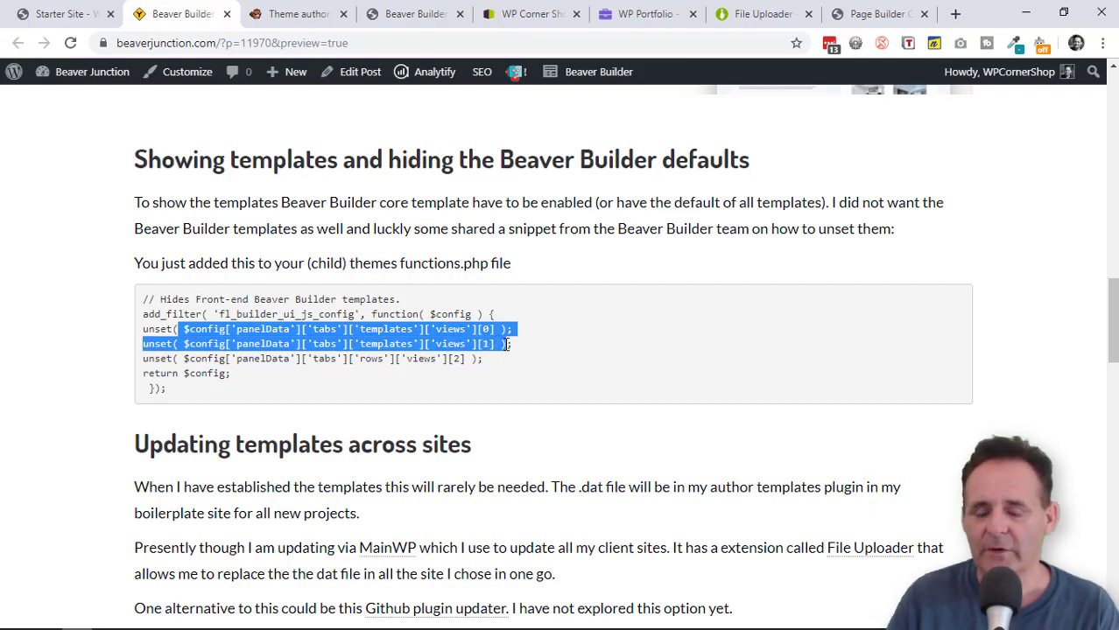
drag(202, 358, 477, 371)
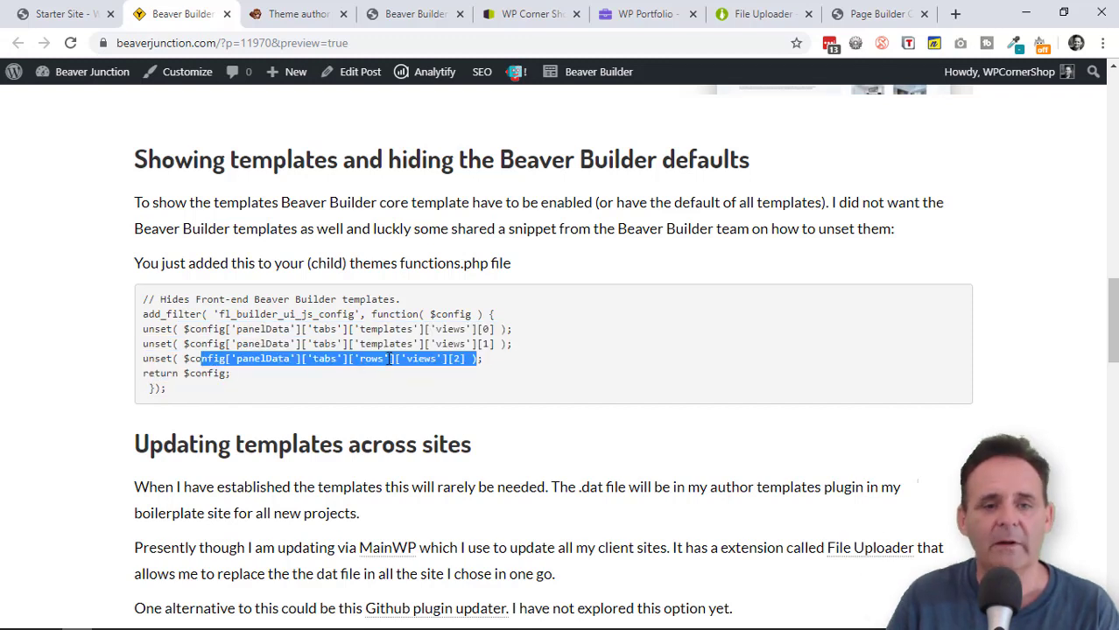
drag(488, 364, 337, 359)
drag(149, 359, 477, 344)
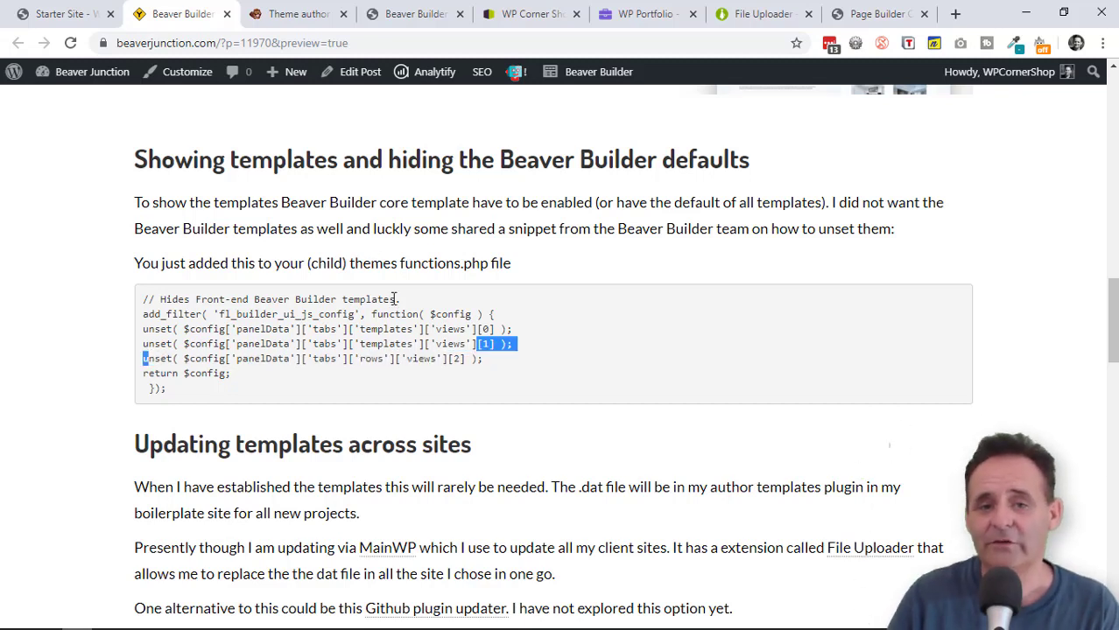